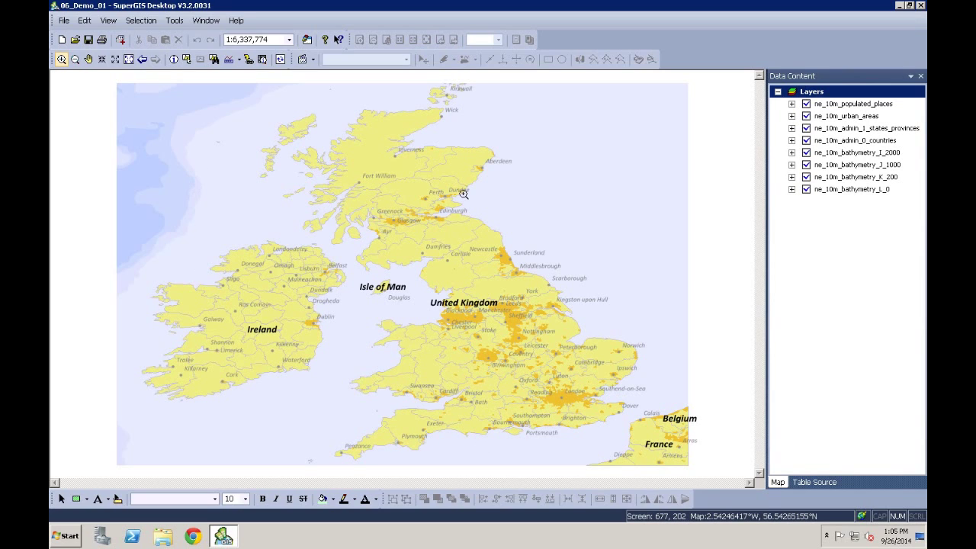
Save the 06_Demo_01 British Isles map and minimize SuperGIS Desktop
left_click(64, 21)
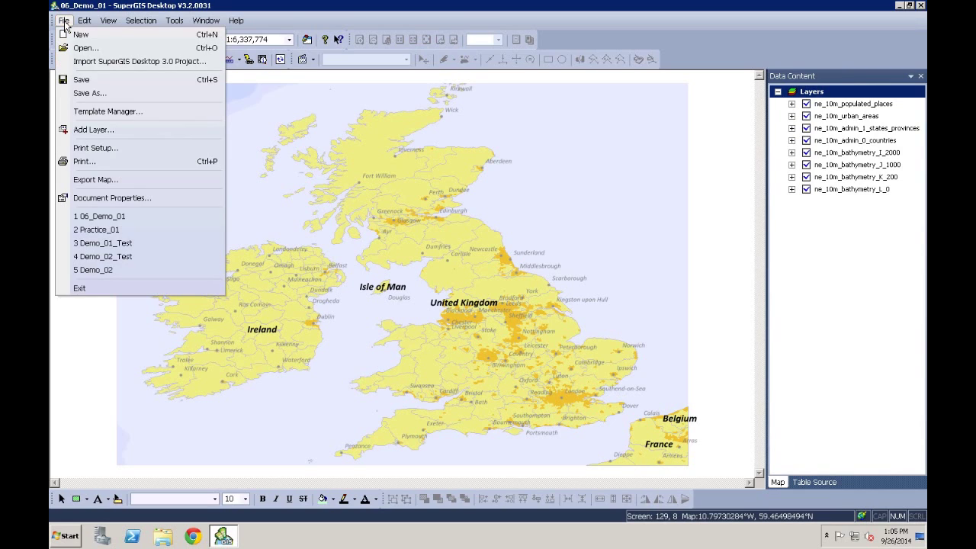
left_click(145, 81)
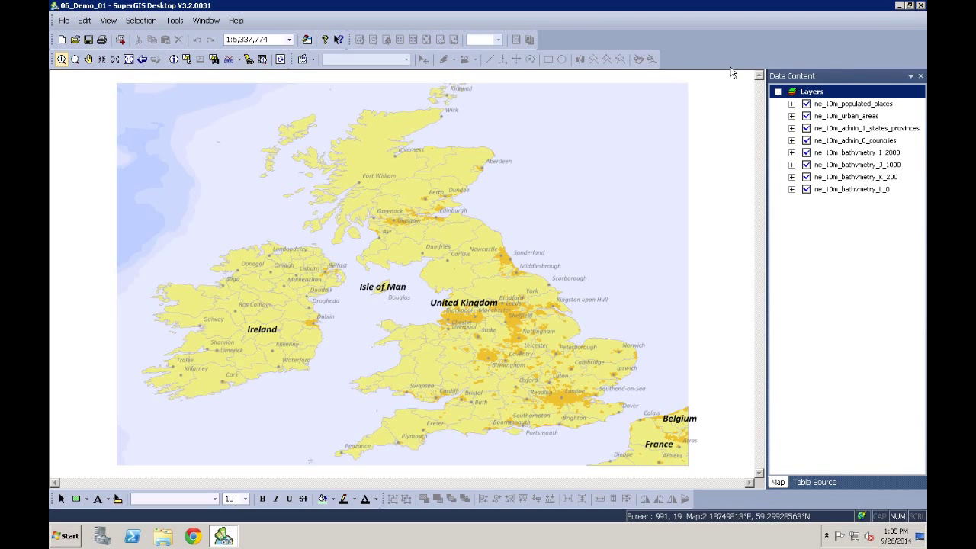
left_click(899, 6)
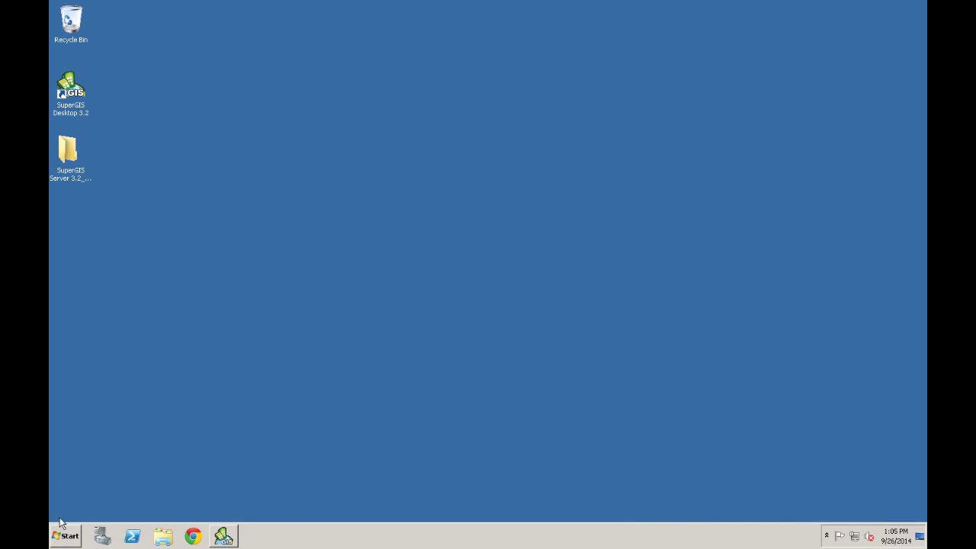
Launch SuperGIS Server Manager from Start > All Programs > Supergeo > SuperGIS Server
left_click(65, 535)
left_click(87, 490)
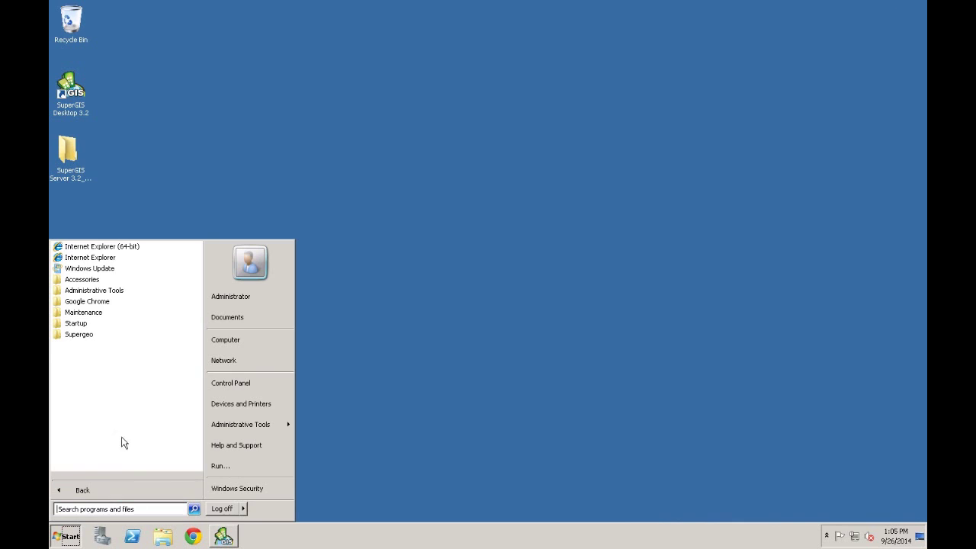
left_click(103, 336)
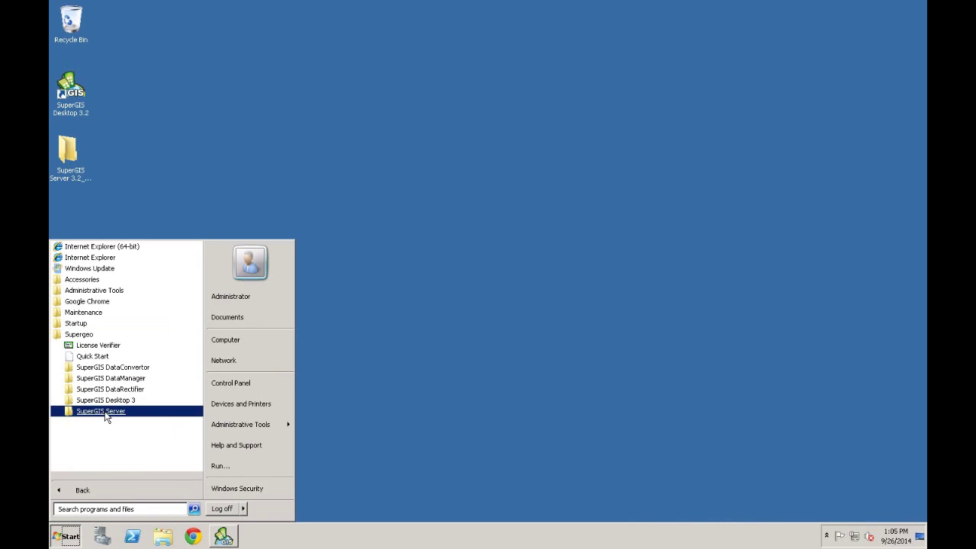
left_click(105, 413)
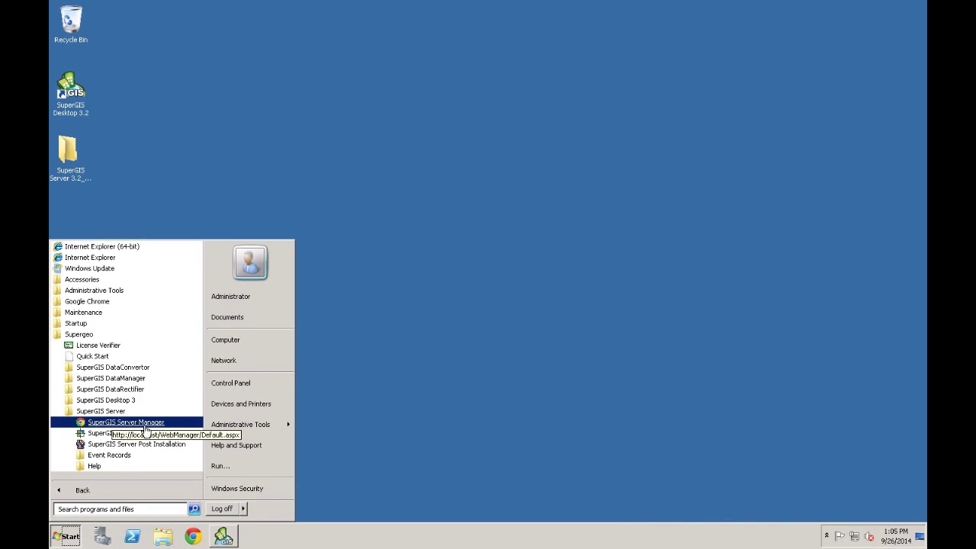
left_click(145, 425)
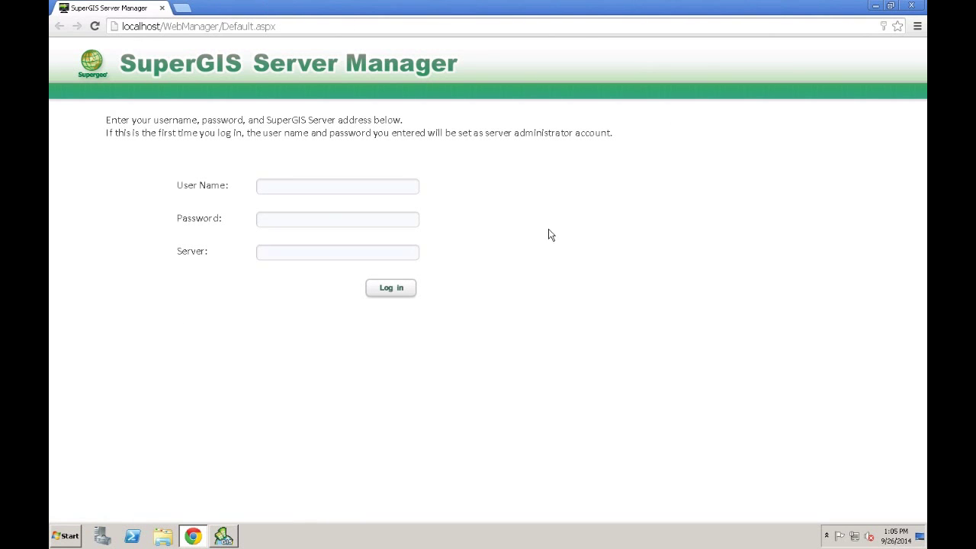
Log in with the saved administrator user name and its password
left_click(356, 190)
left_click(330, 197)
left_click(311, 218)
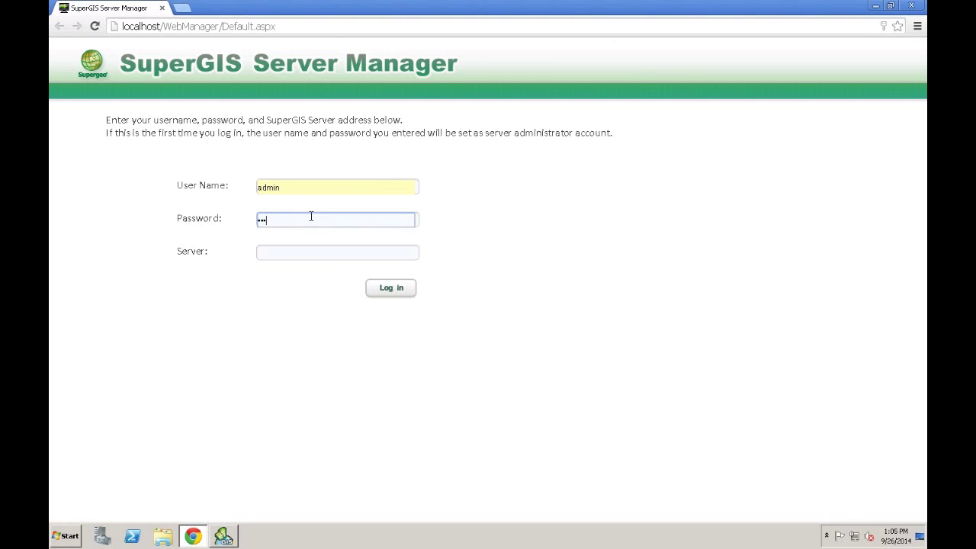
left_click(388, 289)
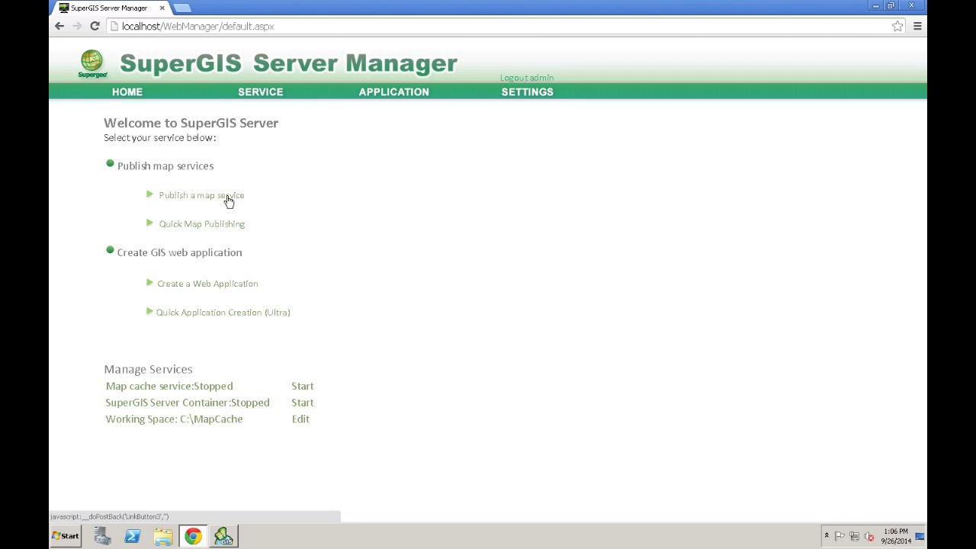
Start a new map service named Online_Editing, reusing Online_Editing as its title
left_click(269, 93)
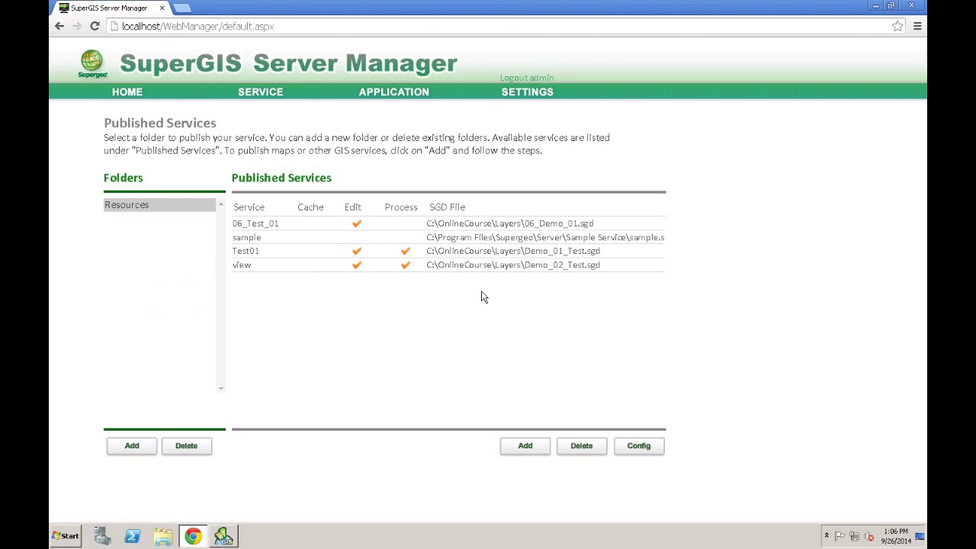
left_click(525, 445)
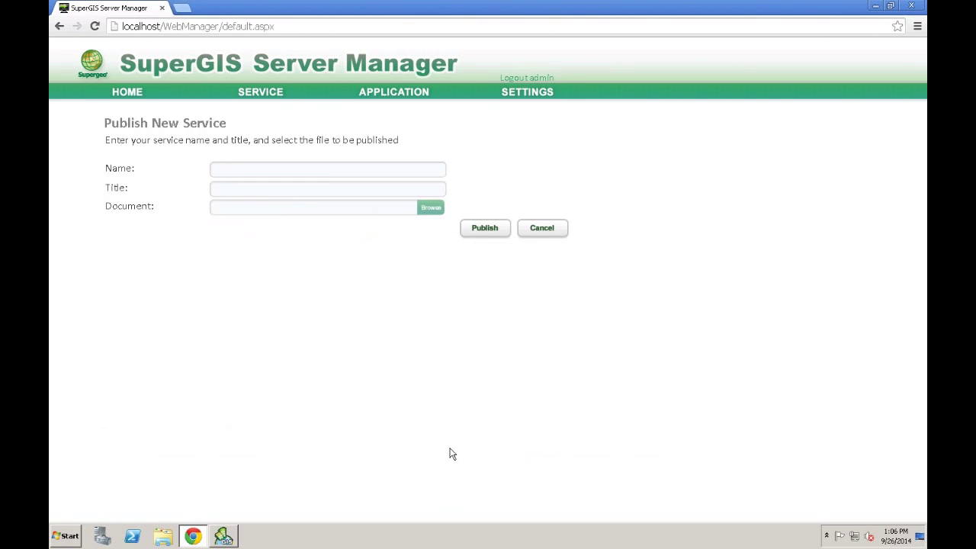
left_click(269, 170)
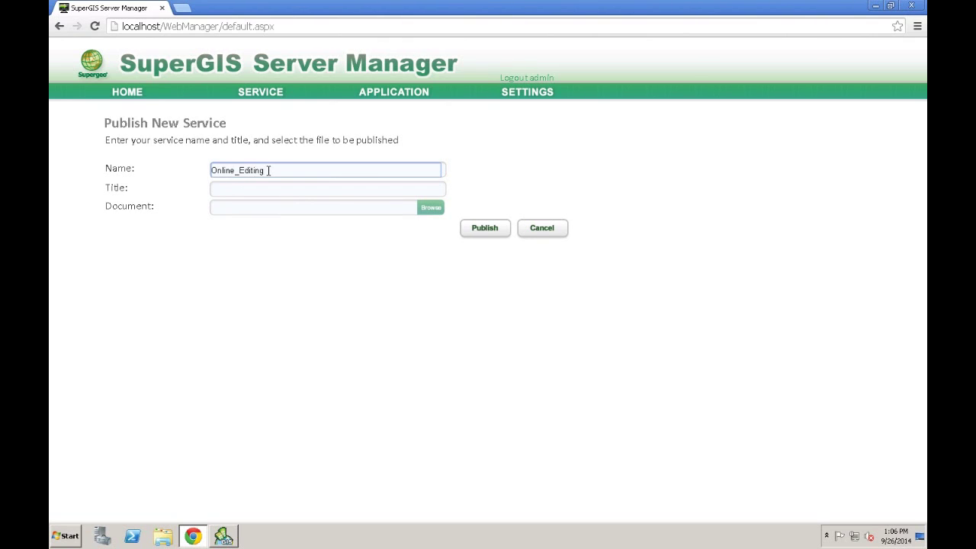
left_click_drag(271, 169, 155, 166)
key("ctrl+c")
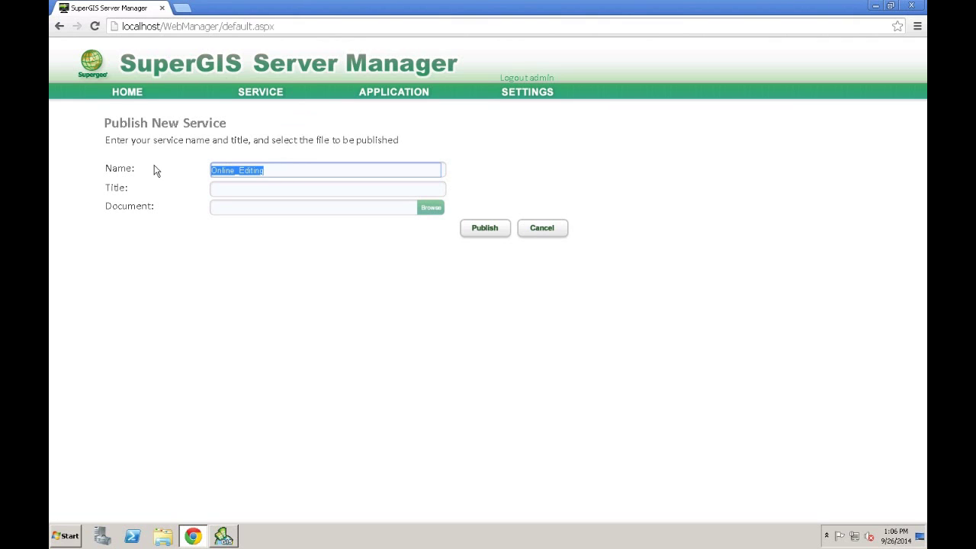
left_click(237, 194)
key("ctrl+v")
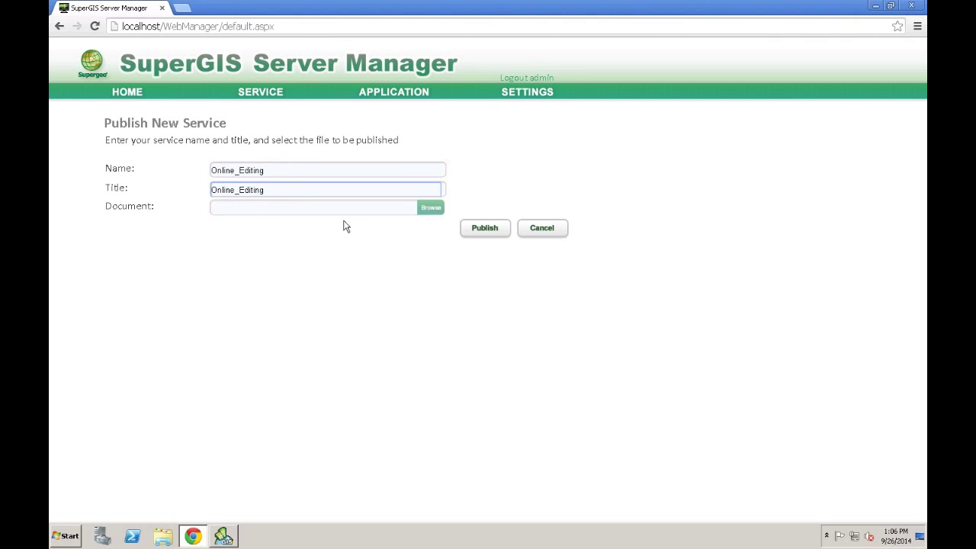
Publish it with C:\OnlineCourse\Layers\06_Demo_01.sgd as the map document
left_click(431, 211)
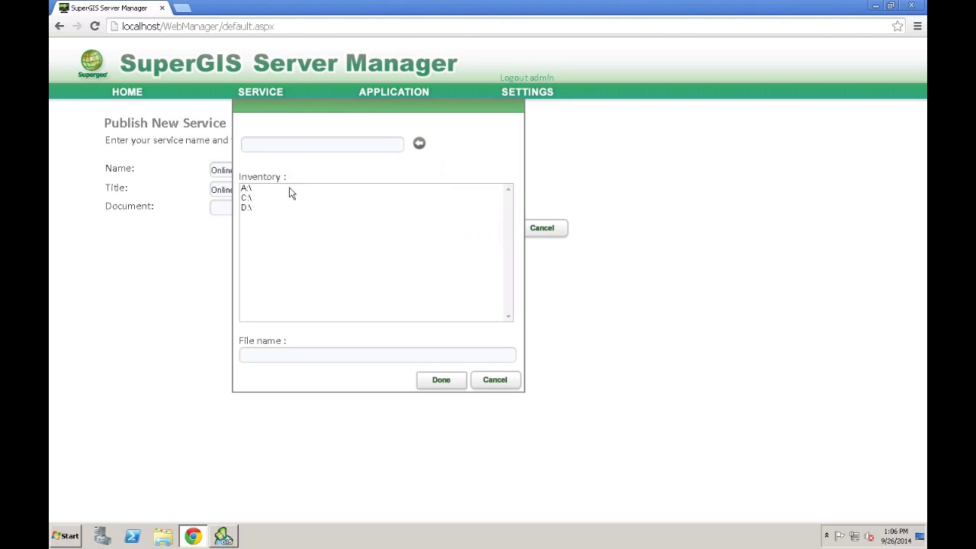
double_click(255, 199)
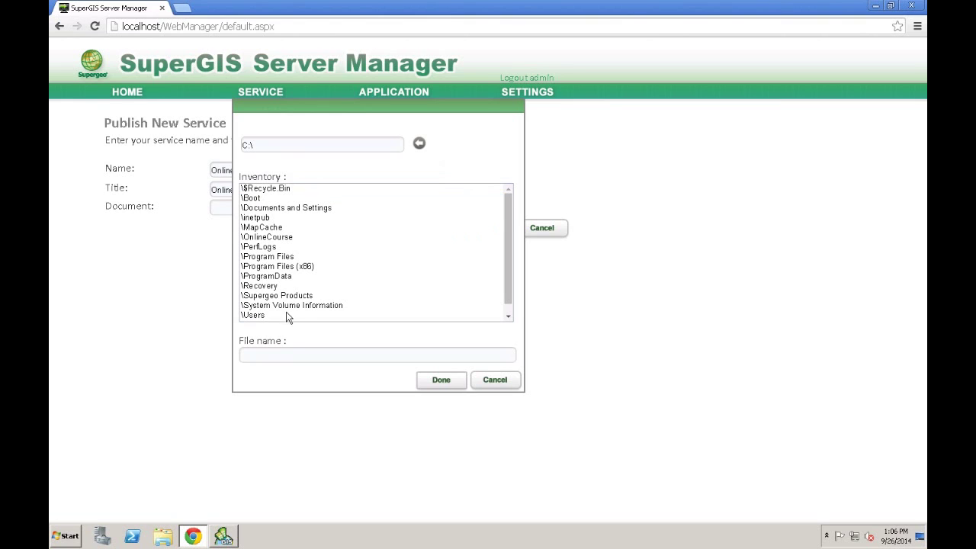
double_click(293, 240)
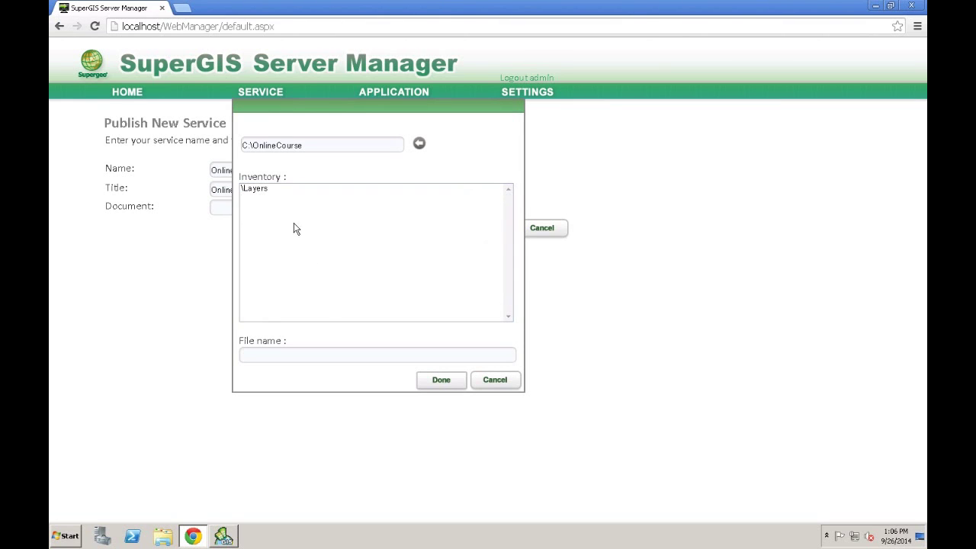
double_click(294, 196)
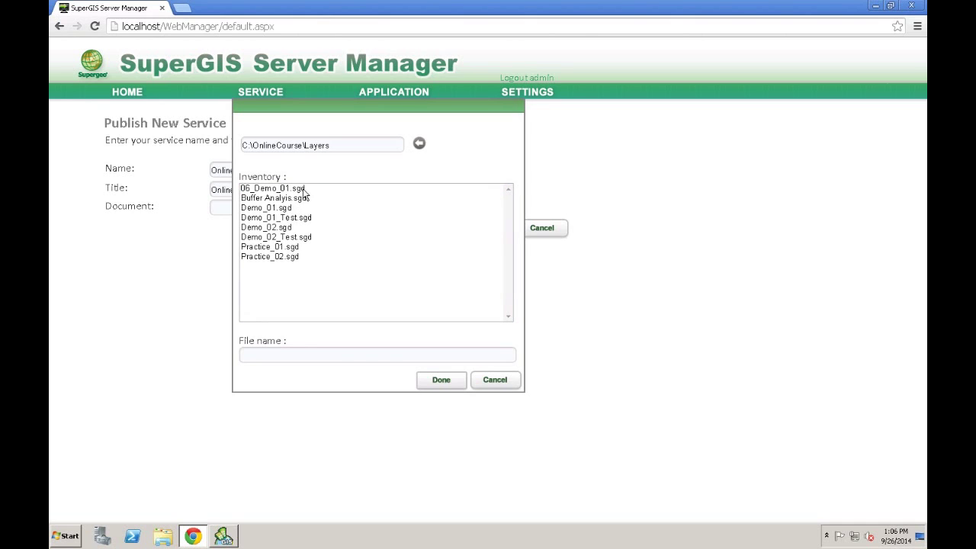
left_click(303, 190)
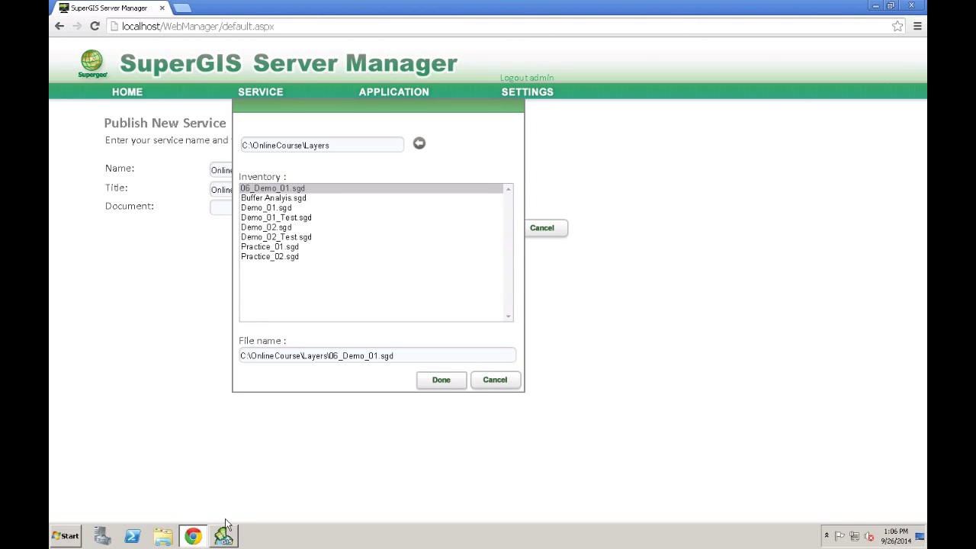
mouse_move(226, 538)
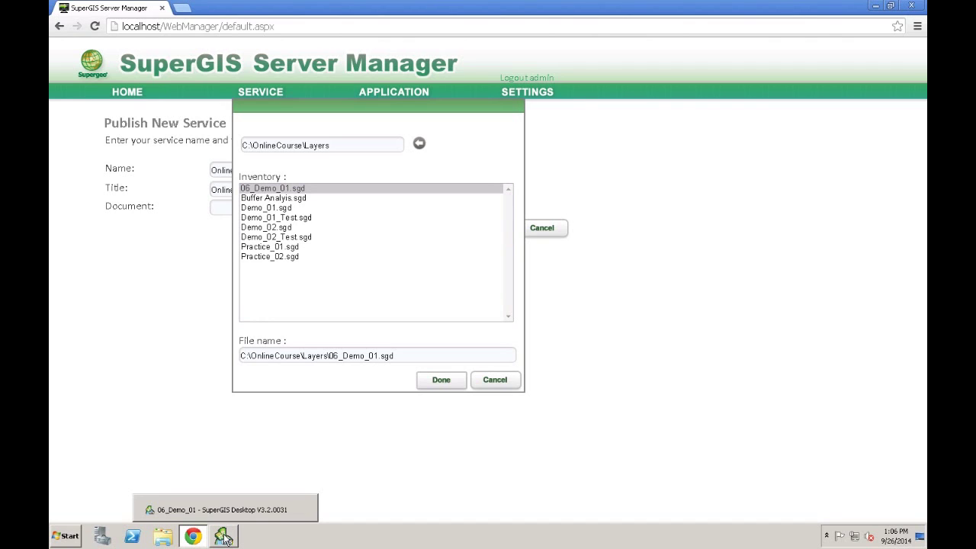
left_click(441, 381)
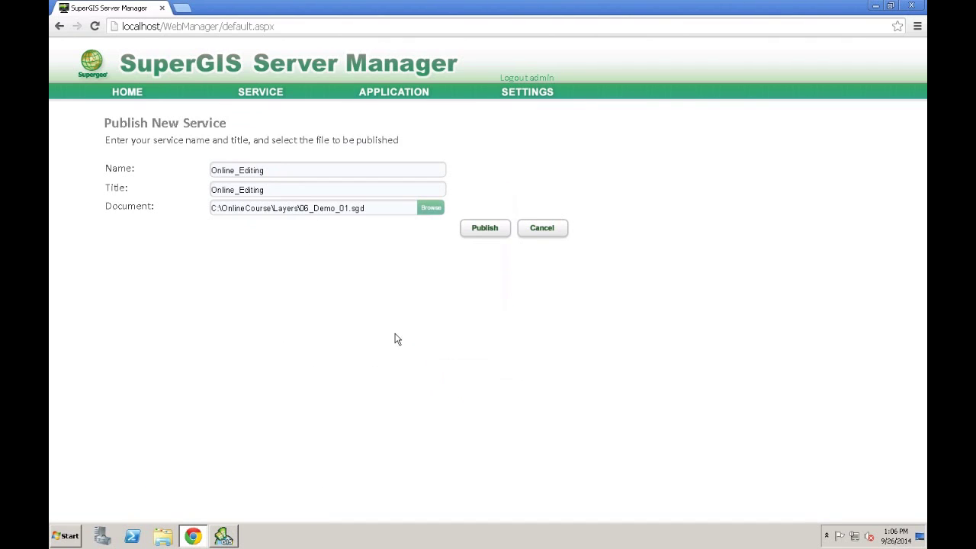
left_click(490, 231)
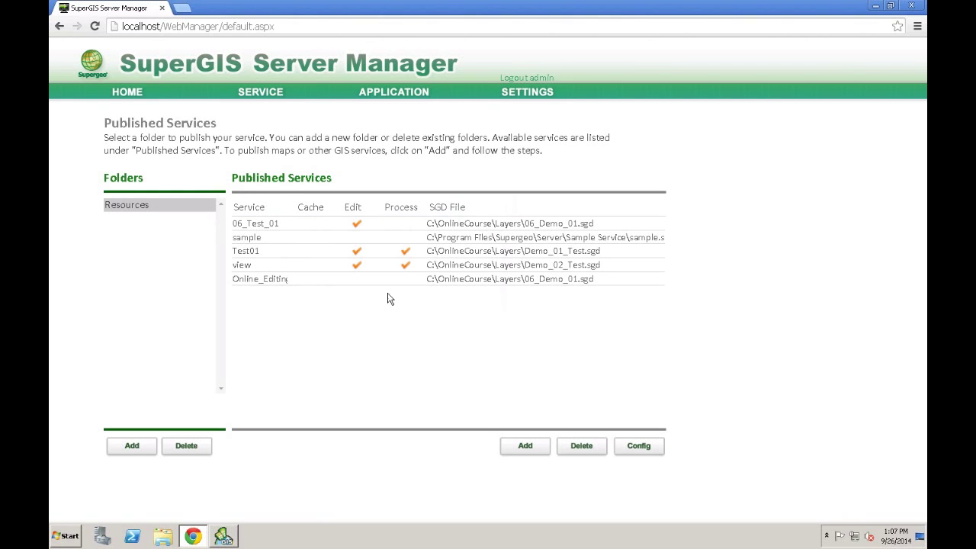
Open Online_Editing's Editing configuration and turn on Use Feature Service
left_click(540, 281)
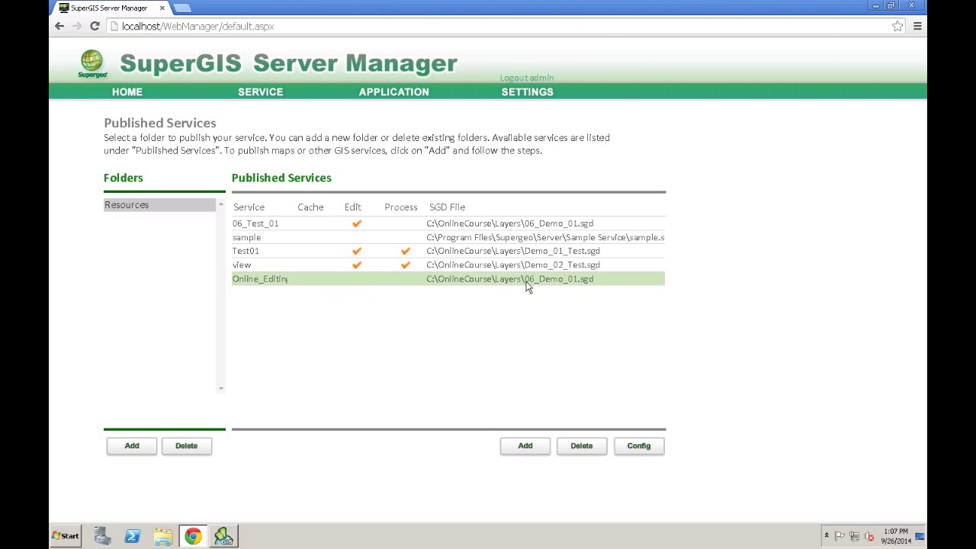
left_click(642, 445)
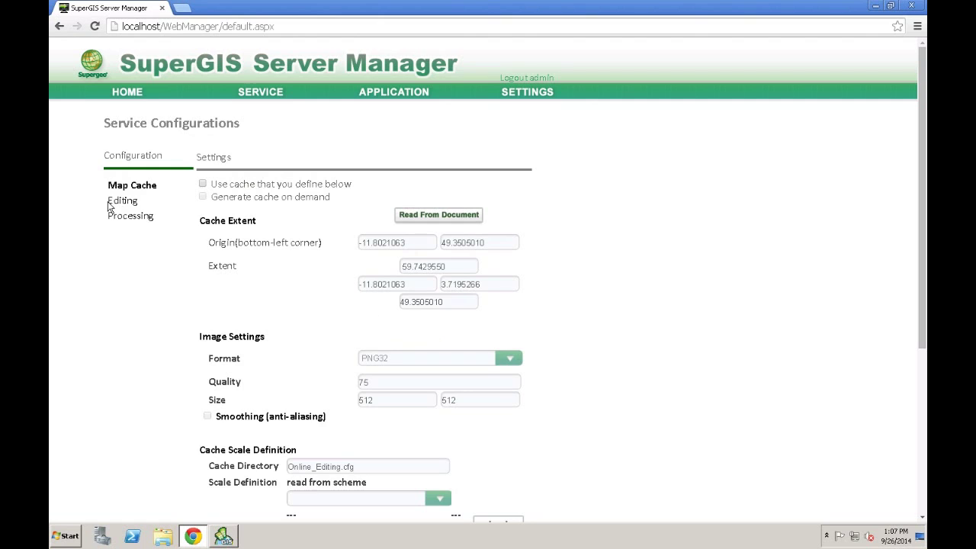
left_click(133, 203)
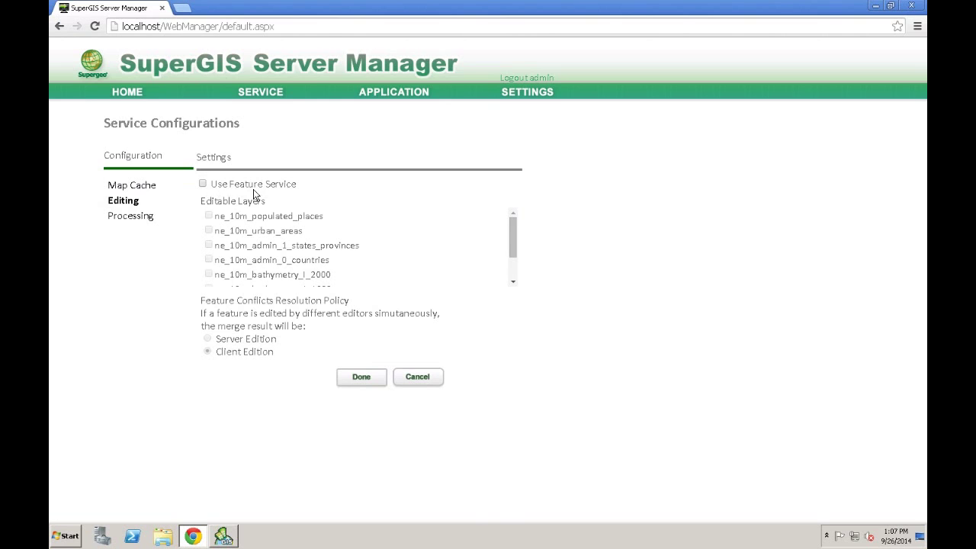
left_click(203, 185)
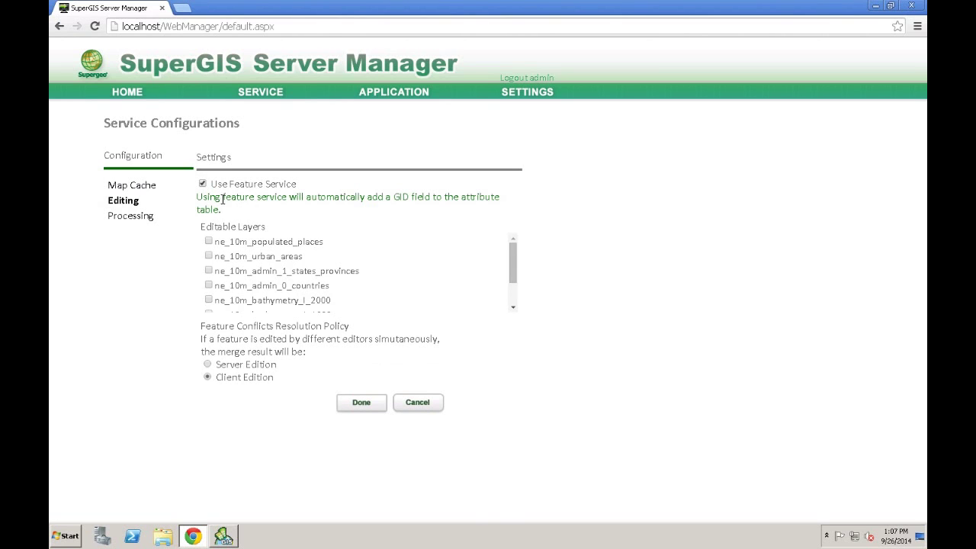
Make every layer editable, populated places through ne_10m_bathymetry_L_0, and save the configuration
left_click_drag(515, 265, 450, 266)
left_click(209, 242)
left_click(209, 242)
left_click(209, 255)
left_click(208, 271)
left_click(209, 286)
left_click(208, 299)
left_click_drag(511, 279, 518, 302)
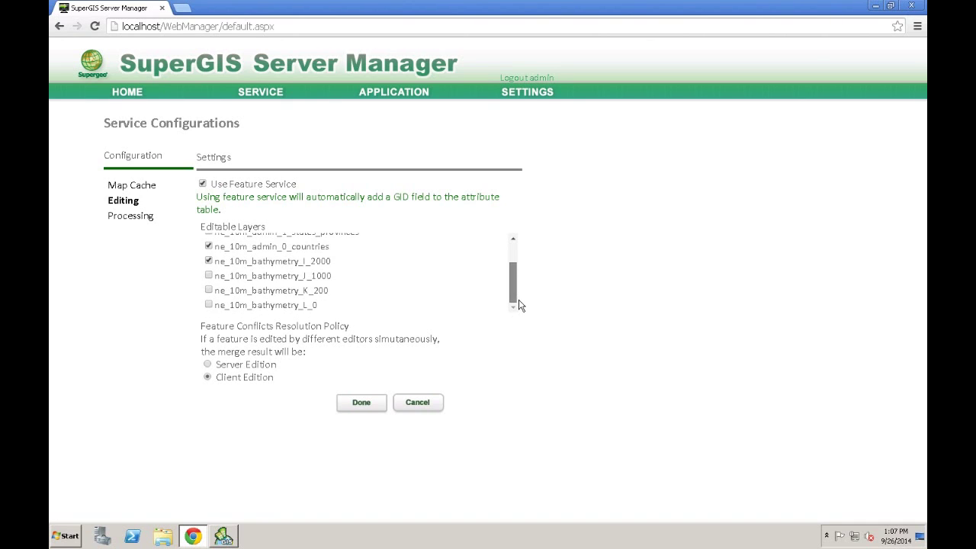
left_click(208, 275)
left_click(208, 290)
left_click(209, 306)
left_click(362, 401)
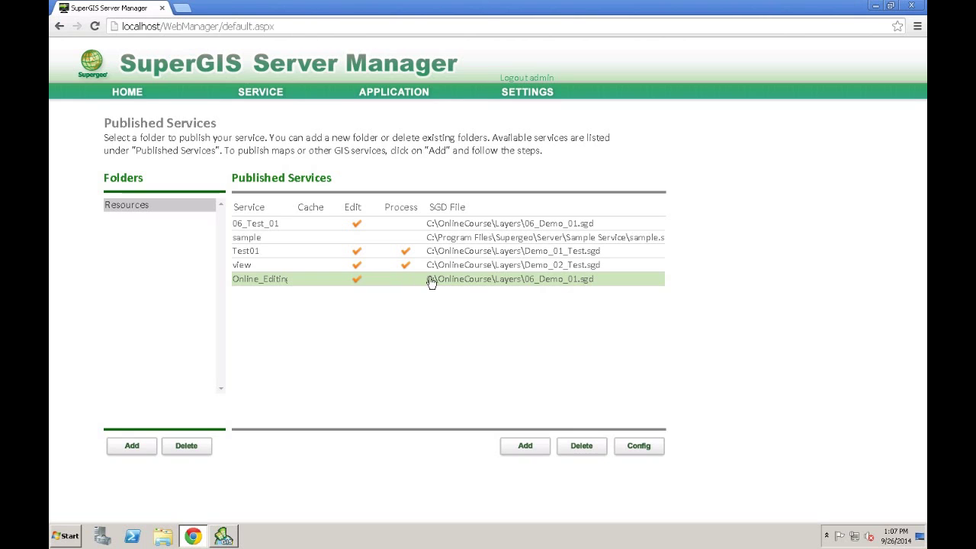
Create the Ultra application OnlineEditingDemo from Online_Editing.cfg with Use Feature Service checked
left_click(396, 97)
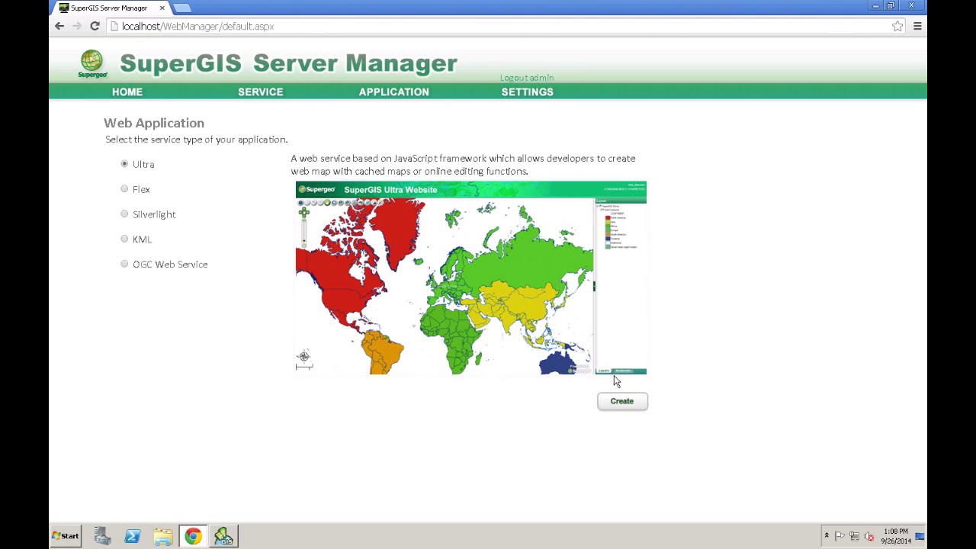
left_click(622, 401)
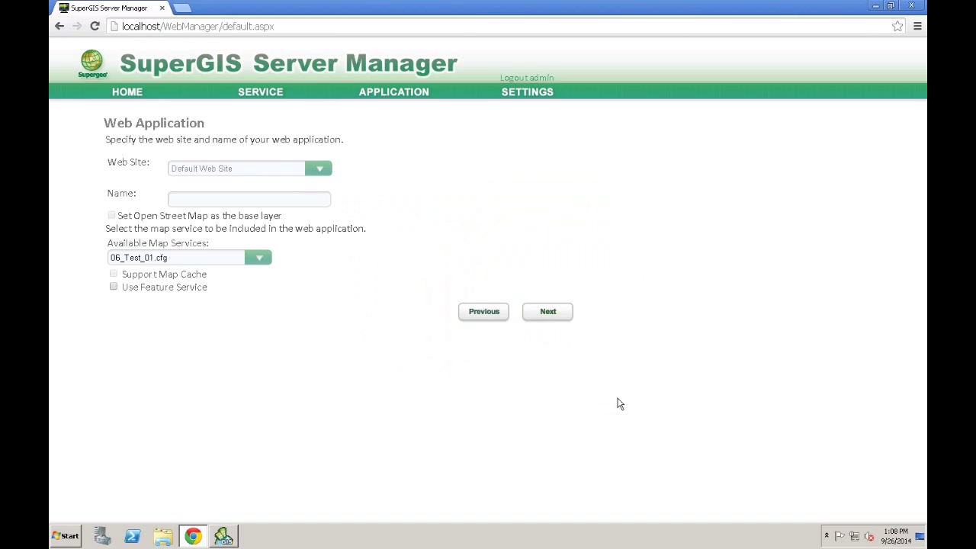
left_click(268, 194)
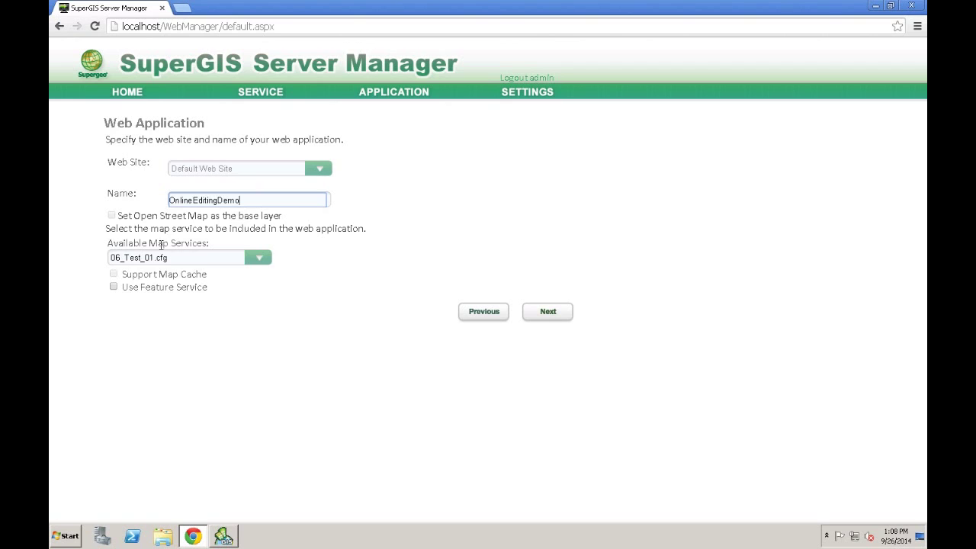
left_click(257, 257)
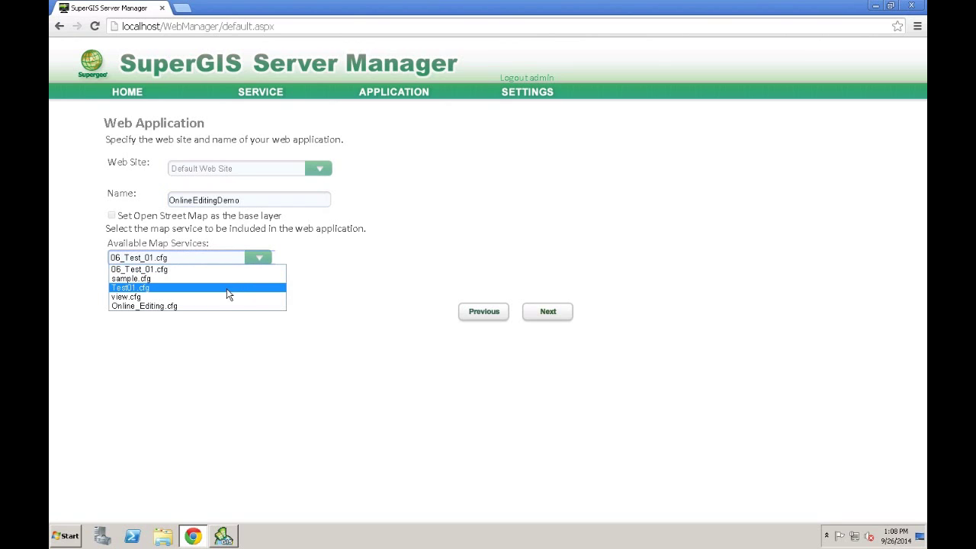
left_click(199, 307)
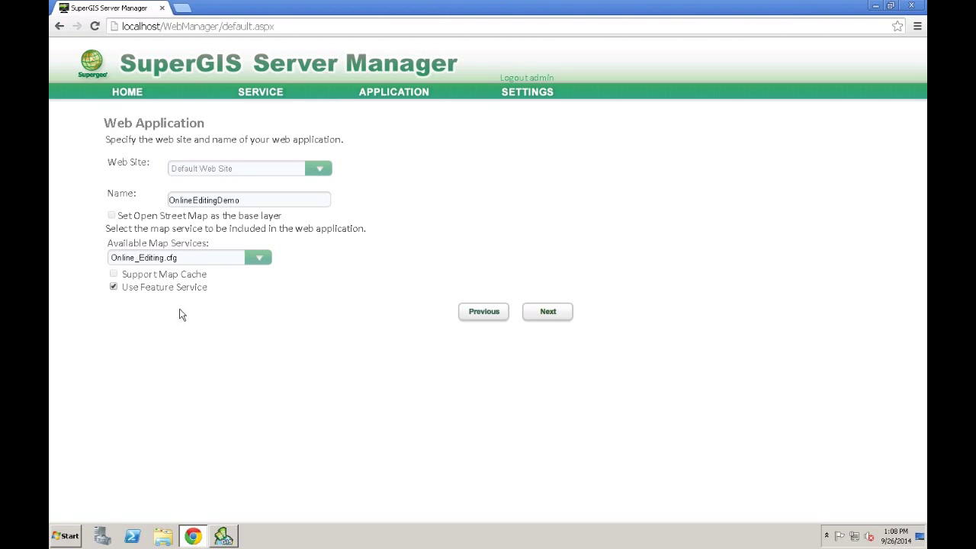
left_click(548, 311)
left_click(546, 216)
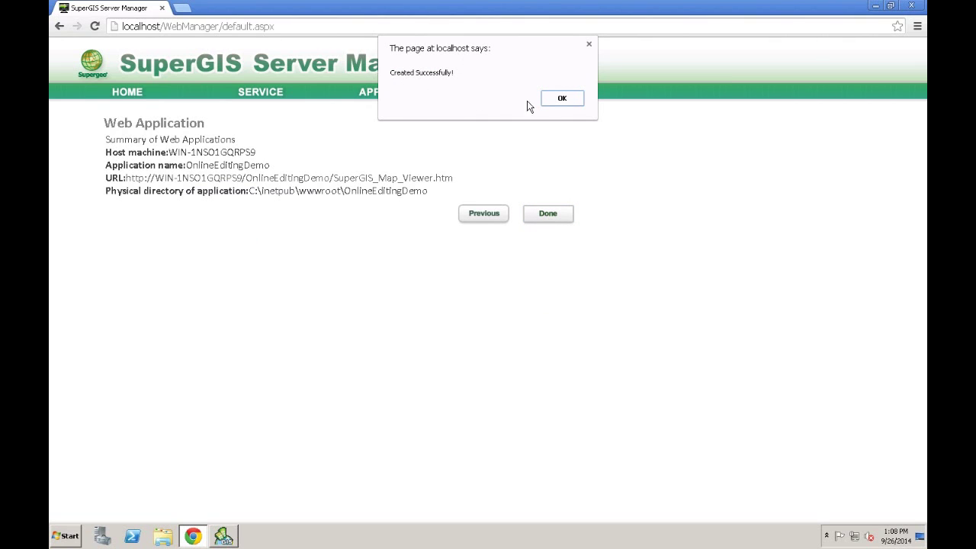
Confirm the success alert, minimize the remote desktop, and present the slideshow at slide 19
left_click(561, 99)
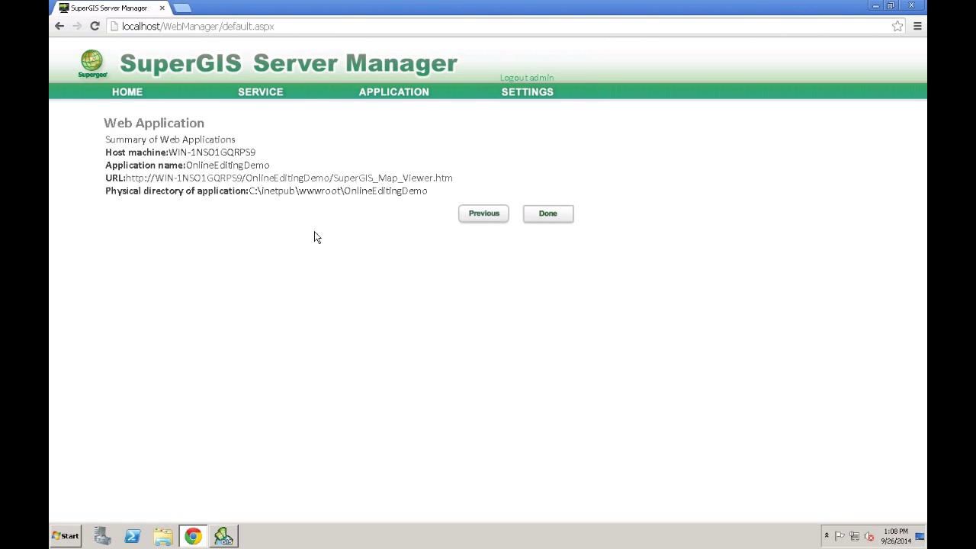
mouse_move(574, 7)
left_click(607, 7)
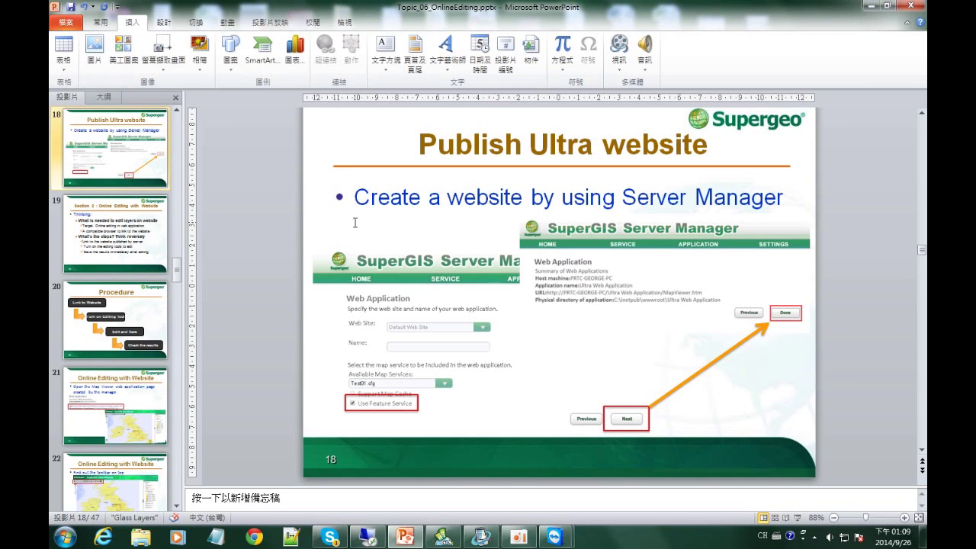
key("shift+F5")
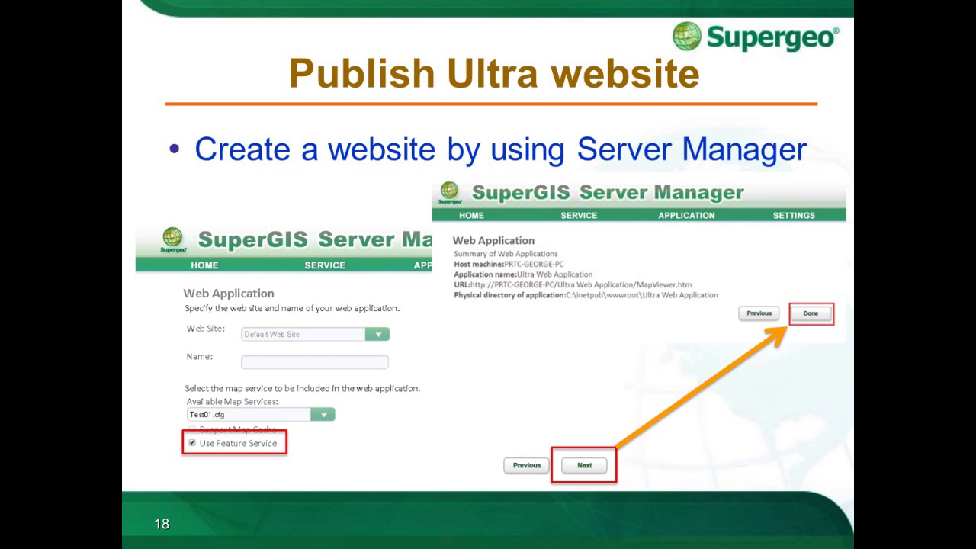
key("Right")
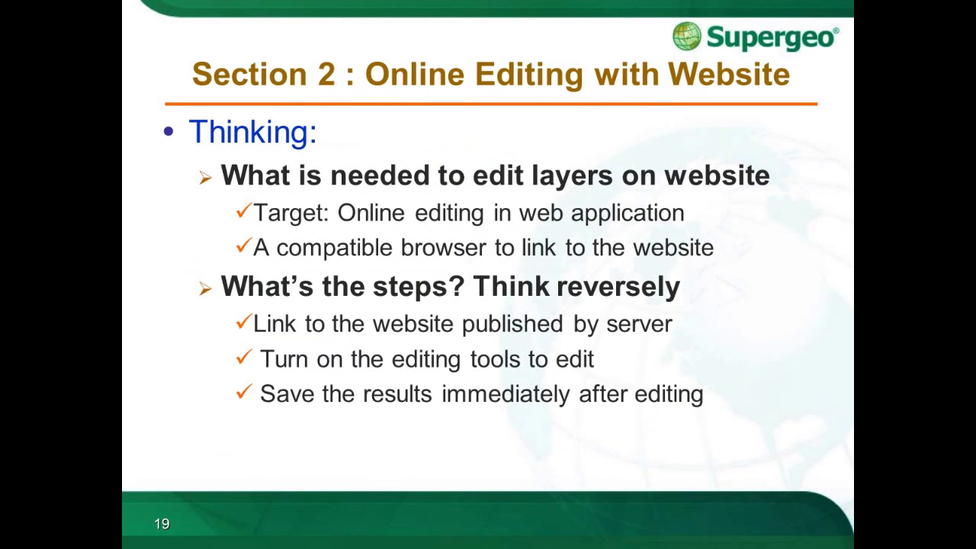
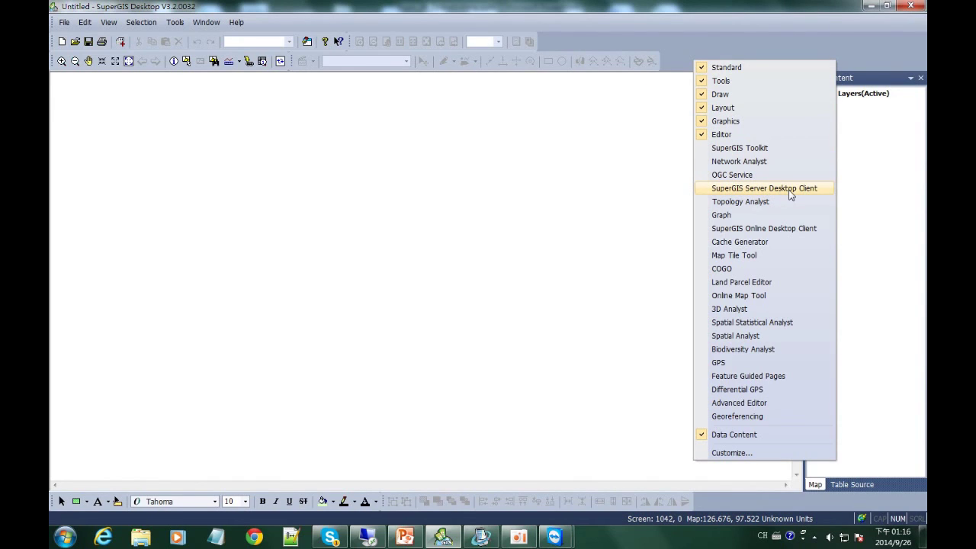
Show the SuperGIS Server Desktop Client toolbar, then open Server Configuration and accept the disclaimer
left_click(778, 193)
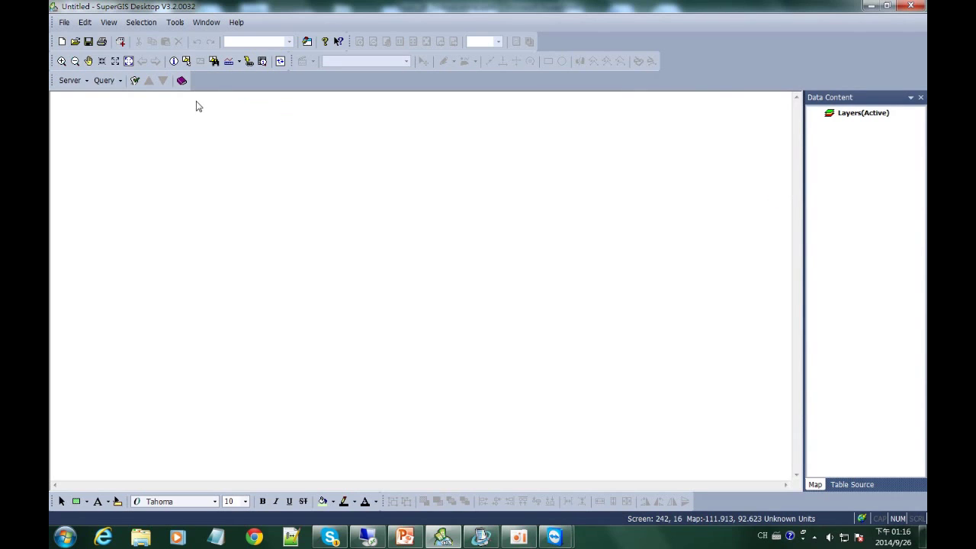
left_click(85, 84)
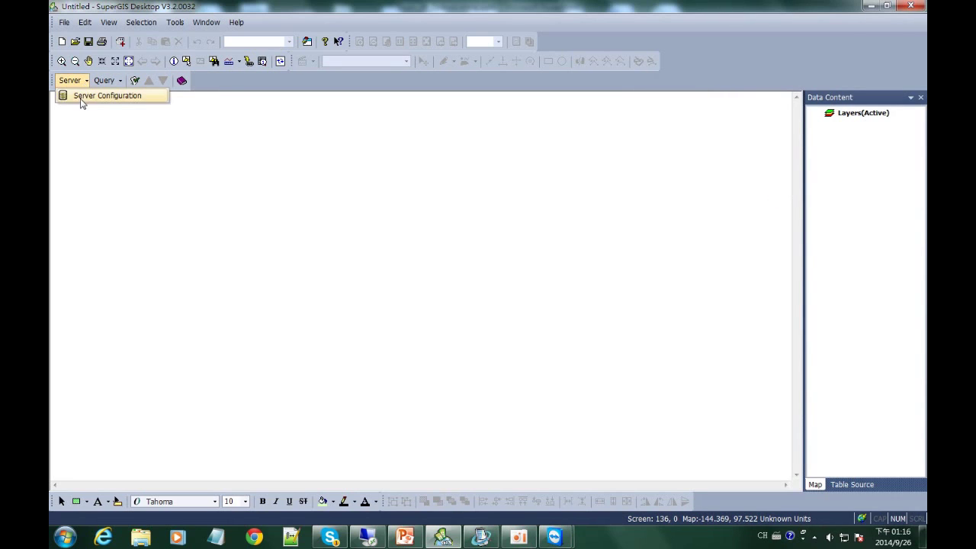
left_click(135, 99)
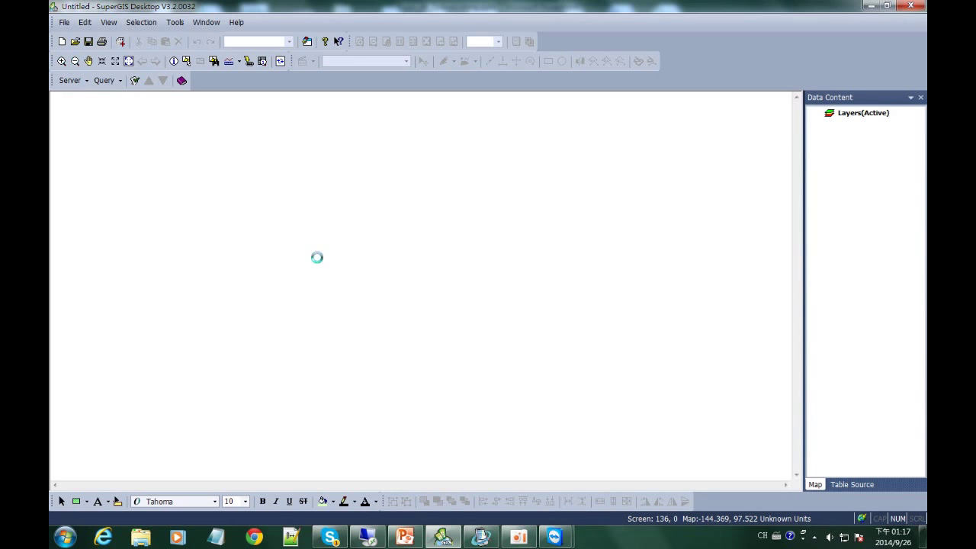
left_click(518, 301)
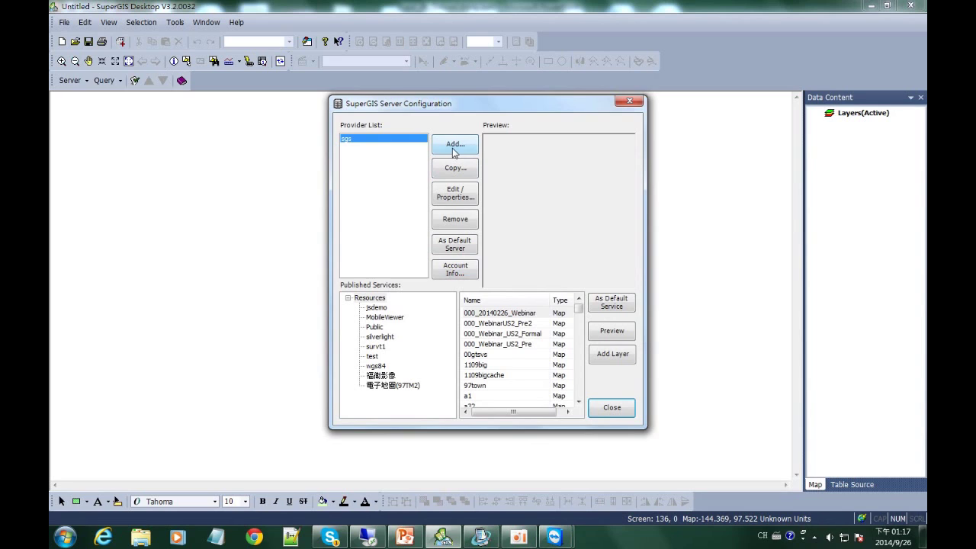
Add a server provider for machine 192.168.2.23 with login credentials, saved as config file 23
left_click(451, 152)
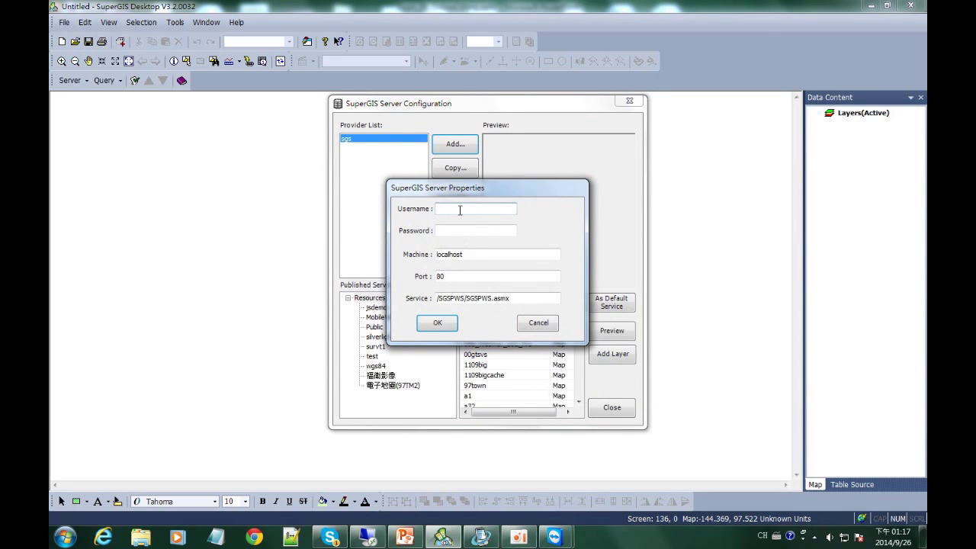
type("admin")
key("Tab")
type("1")
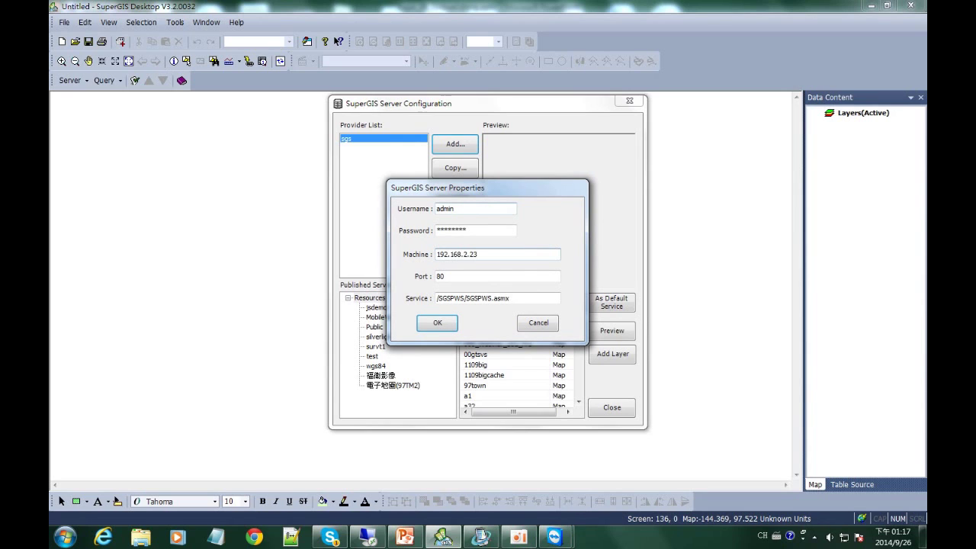
left_click(431, 325)
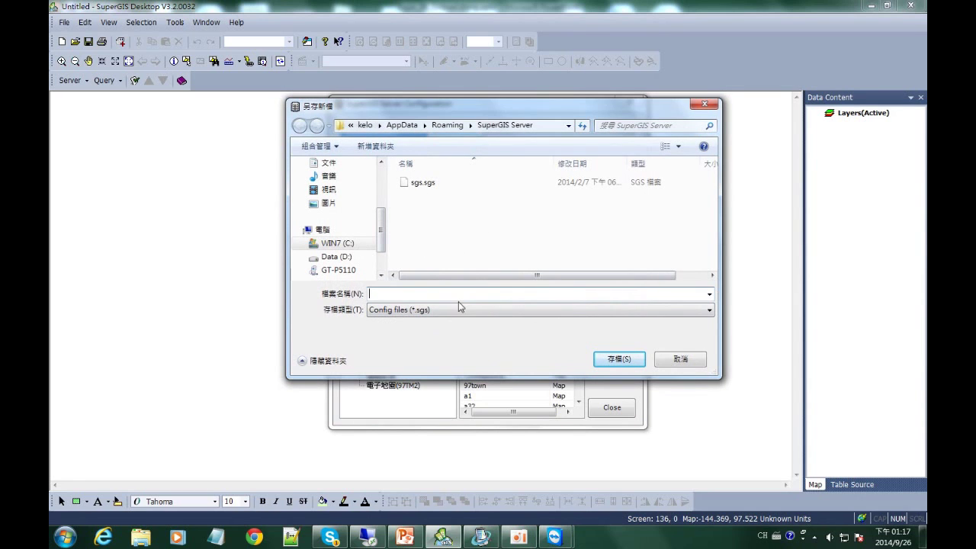
left_click(449, 310)
left_click(492, 321)
left_click(522, 294)
left_click(618, 358)
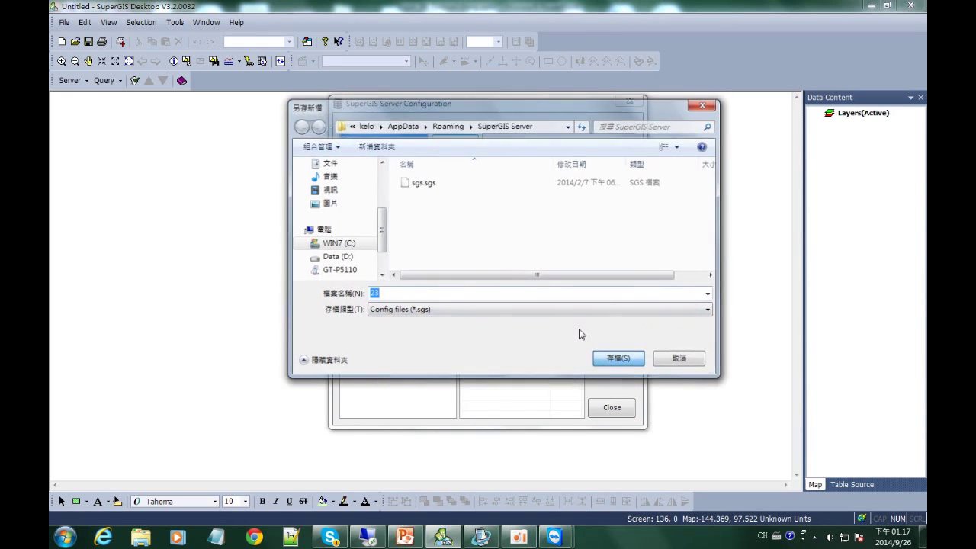
left_click(519, 301)
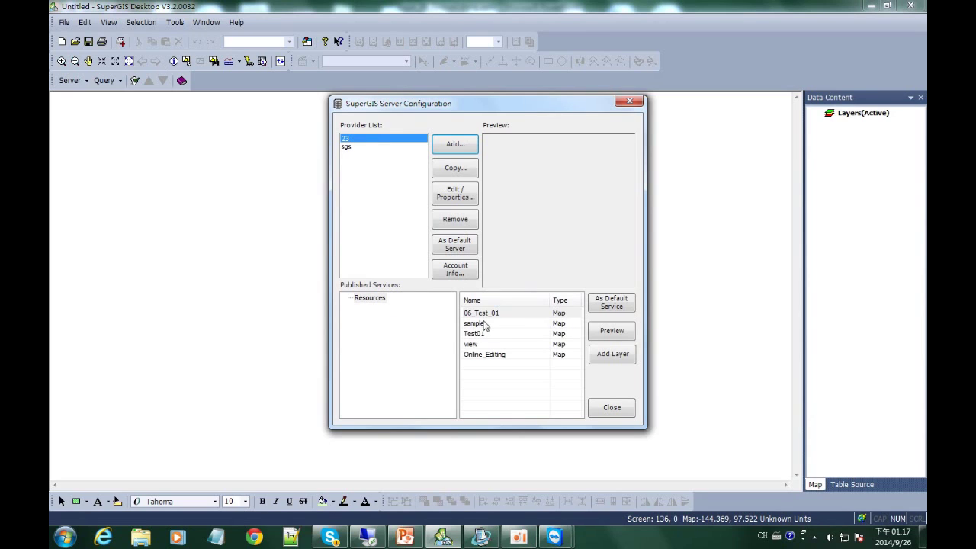
Preview the Online_Editing map service, add it as a map layer, and close the configuration window
left_click(504, 356)
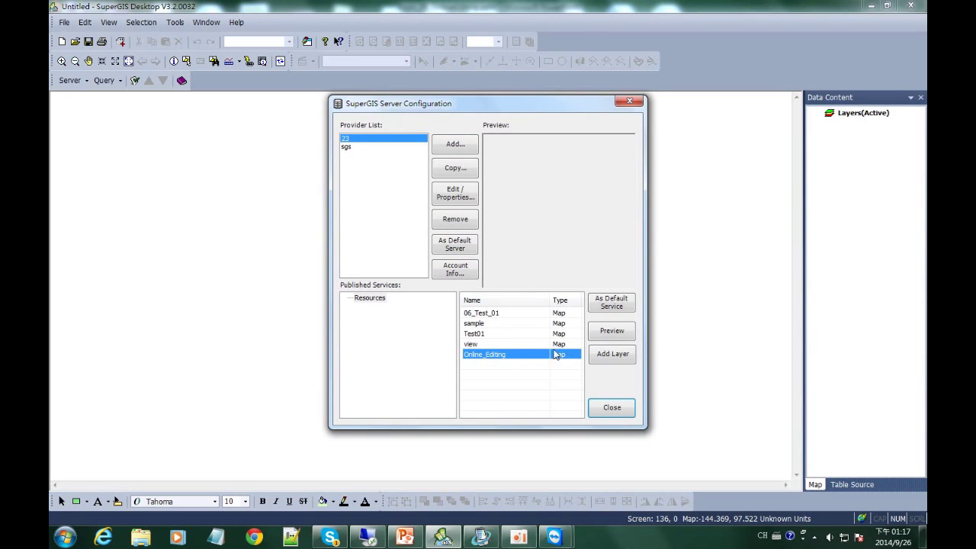
left_click(603, 337)
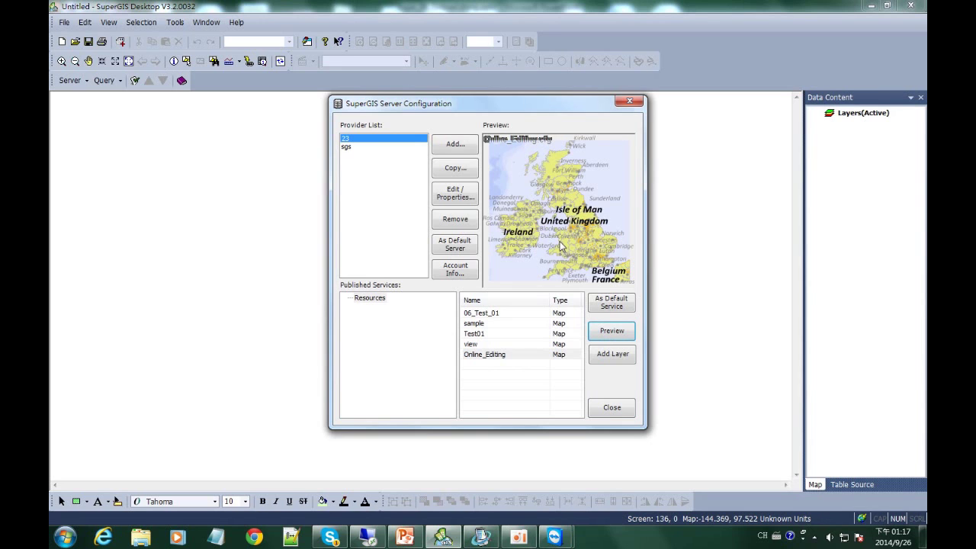
left_click(563, 359)
left_click(612, 354)
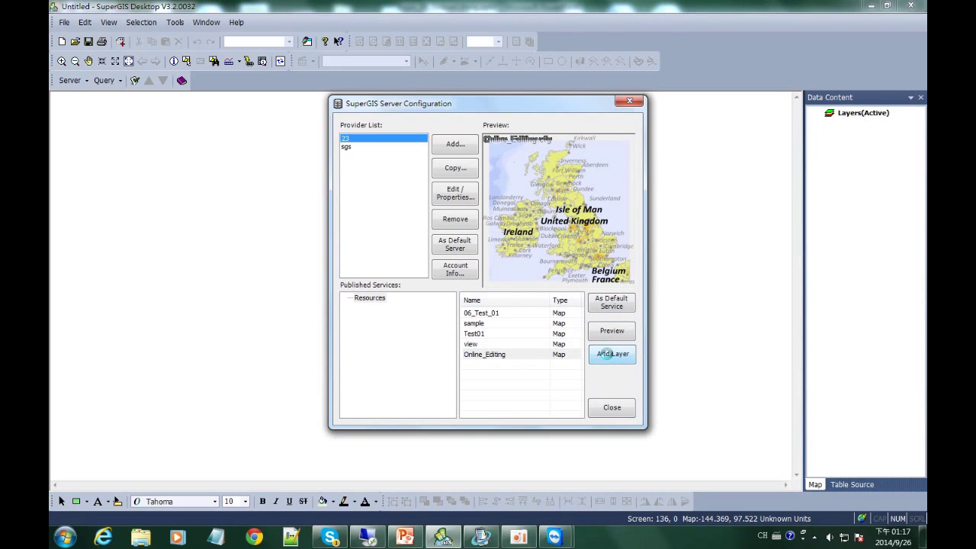
left_click(630, 101)
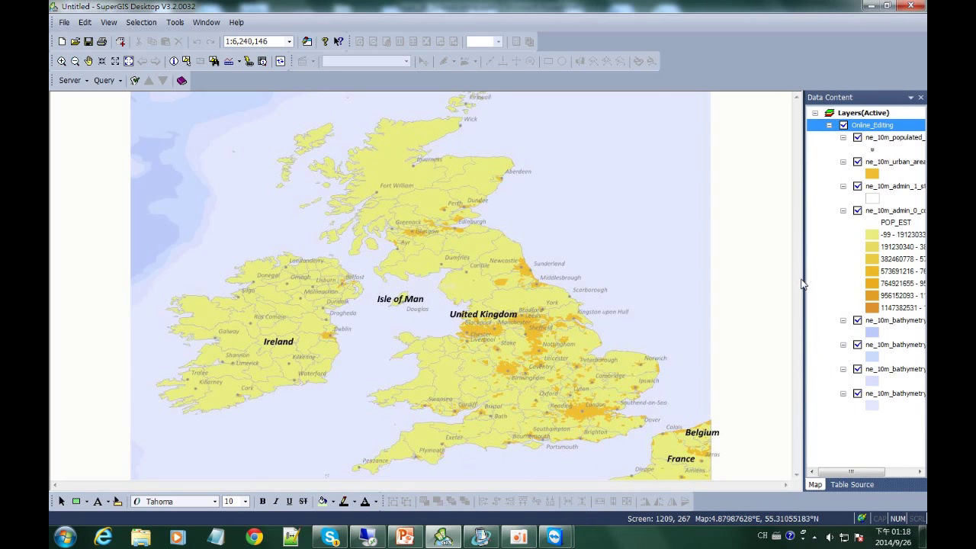
Create a local editable copy of Online_Editing via Edit Features > Create Local Copy for Editing
left_click_drag(803, 278, 747, 278)
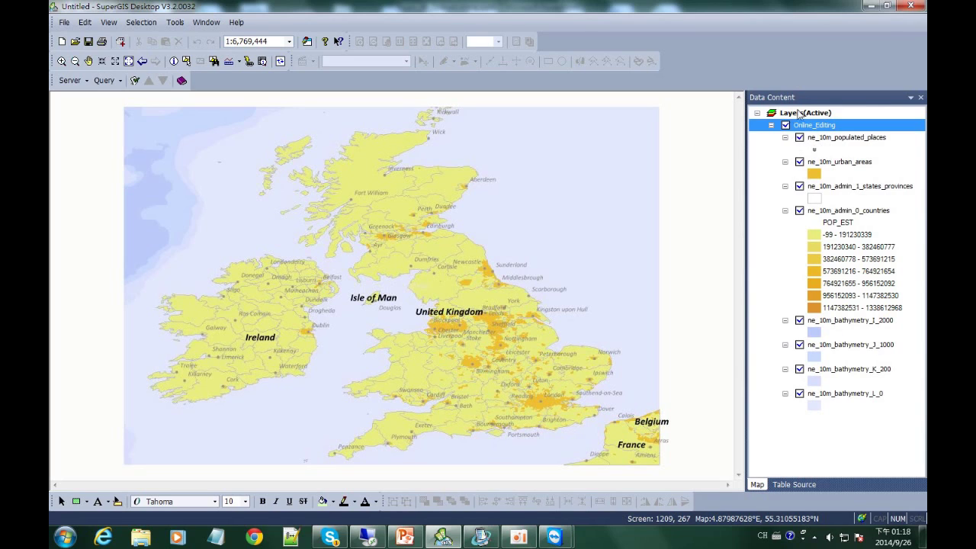
right_click(812, 127)
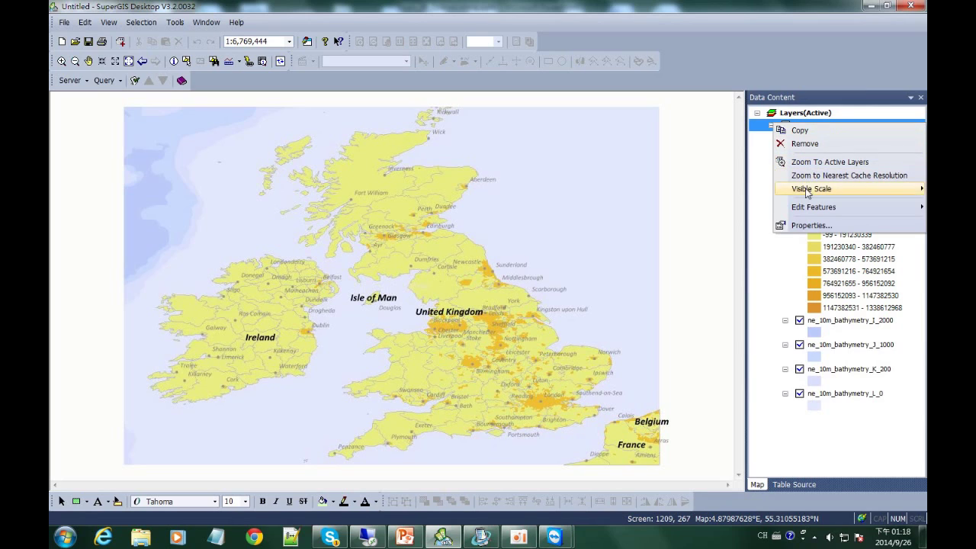
mouse_move(804, 211)
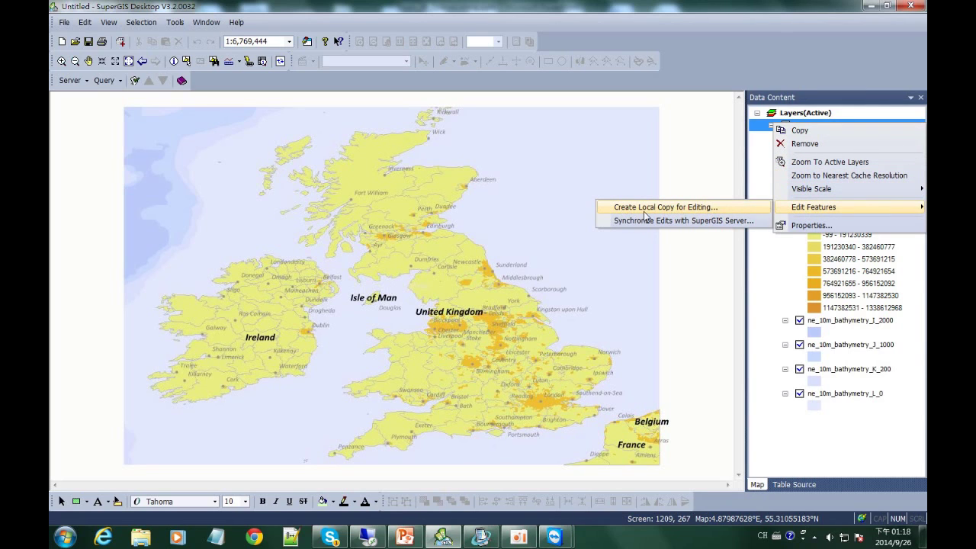
left_click(719, 211)
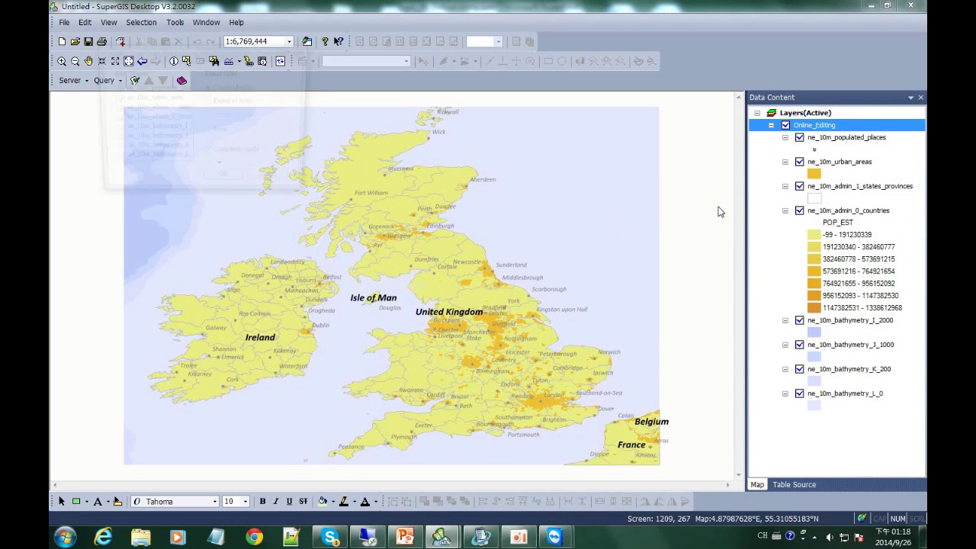
left_click_drag(177, 61, 434, 155)
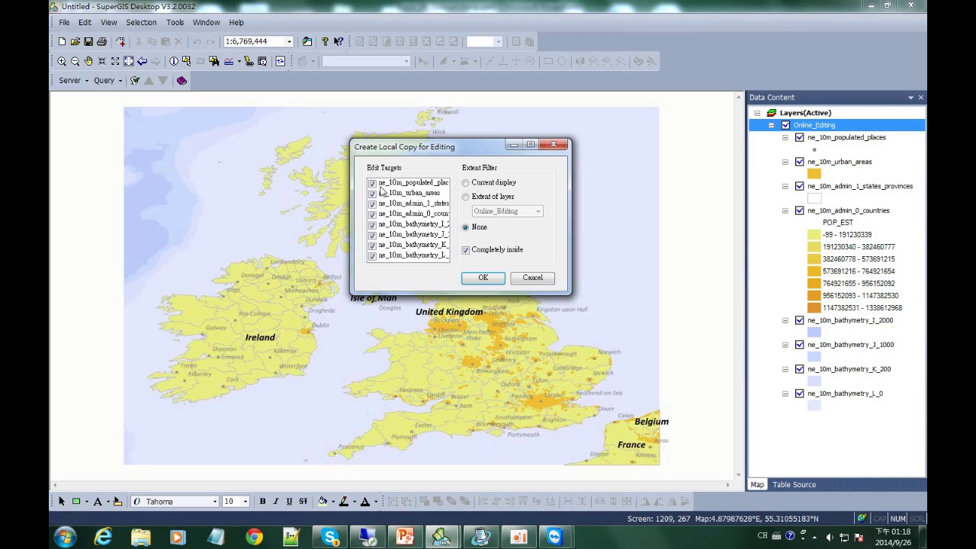
left_click(484, 278)
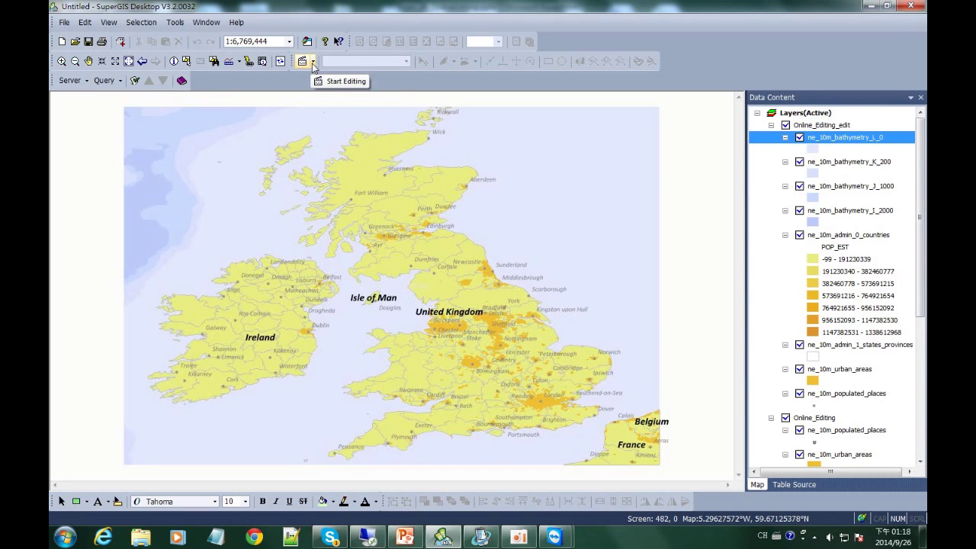
Start editing and check the target layer list, leaving ne_10m_bathymetry_L_0 as target
left_click(313, 62)
left_click(323, 76)
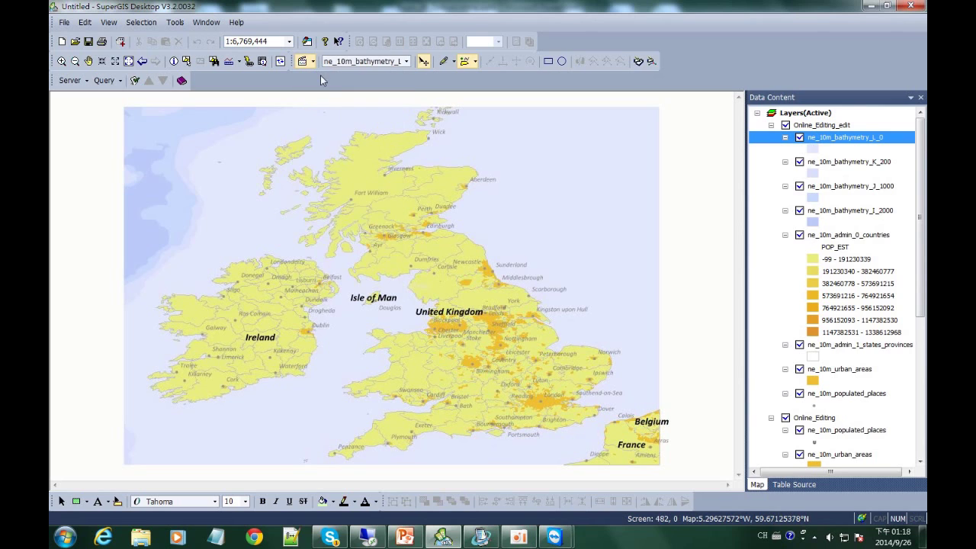
left_click(406, 61)
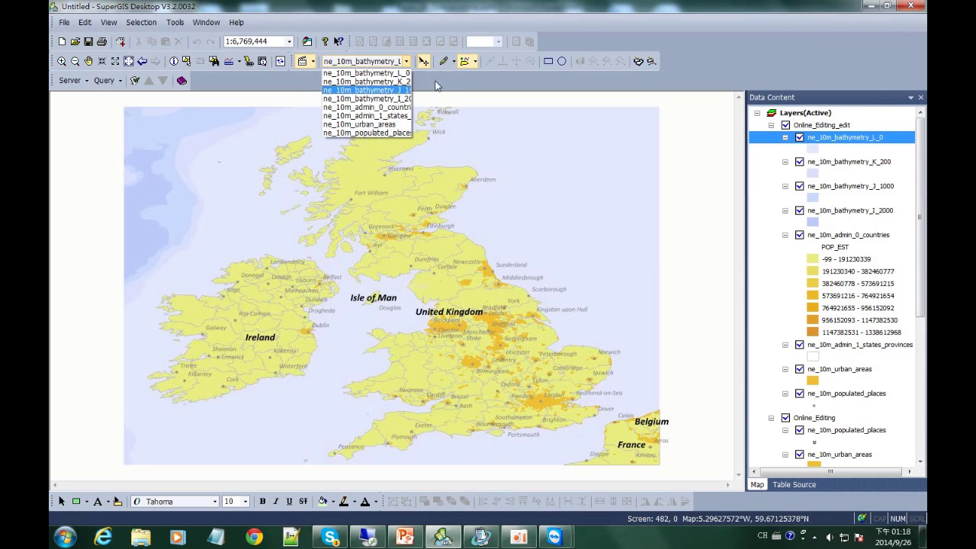
left_click(458, 80)
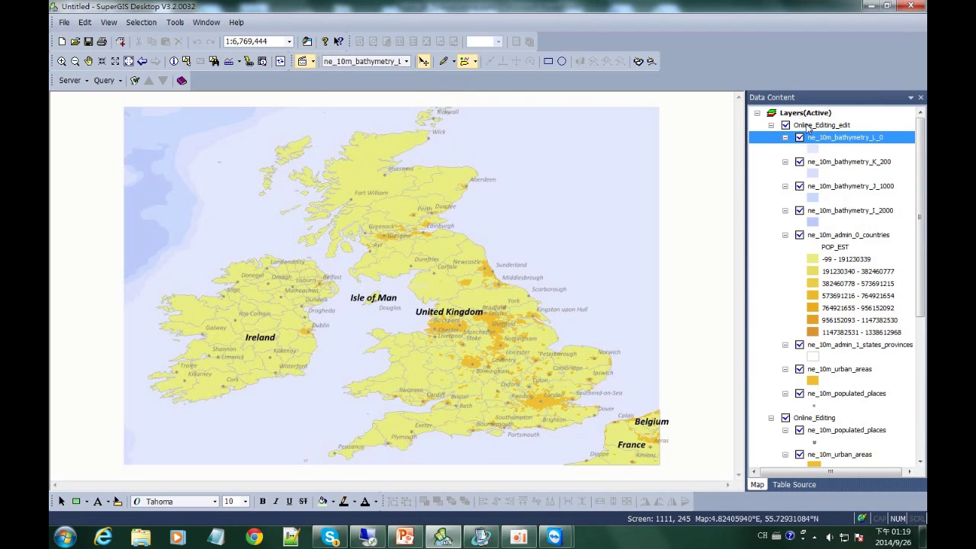
Zoom around northern England, return to full extent, and set the edit target to ne_10m_urban_areas
left_click(62, 61)
left_click_drag(451, 269, 490, 307)
scroll(405, 283, "down", 1)
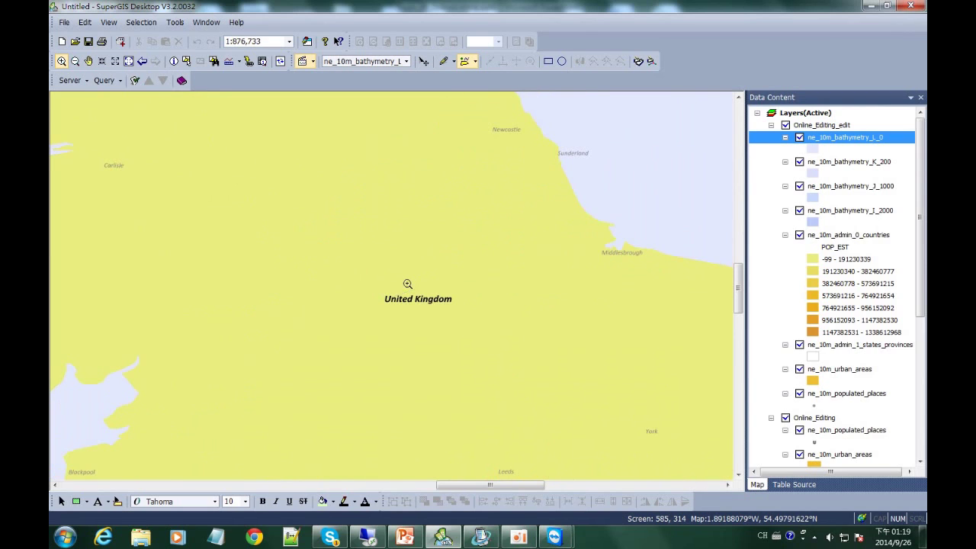
scroll(399, 281, "down", 1)
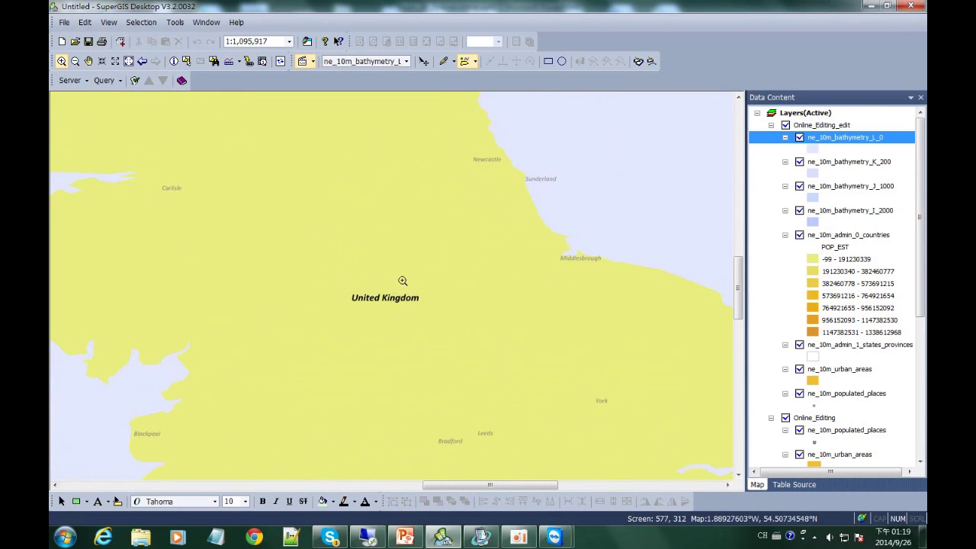
scroll(436, 271, "up", 2)
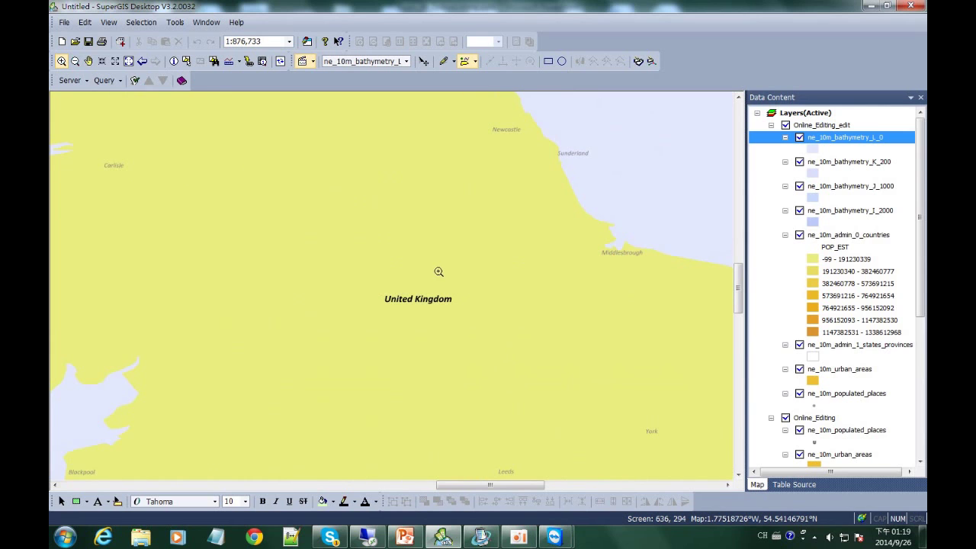
scroll(447, 270, "up", 1)
scroll(453, 271, "down", 1)
scroll(456, 271, "down", 3)
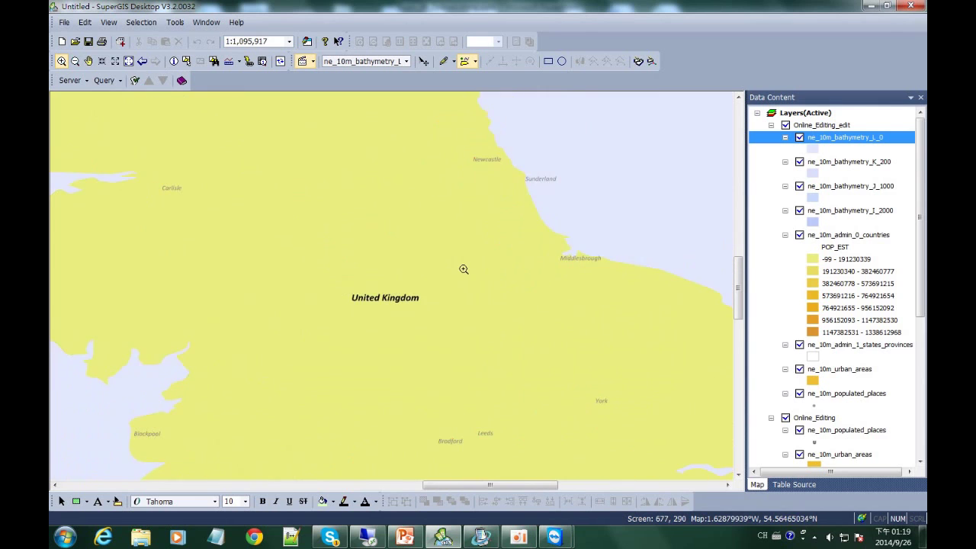
scroll(468, 269, "down", 3)
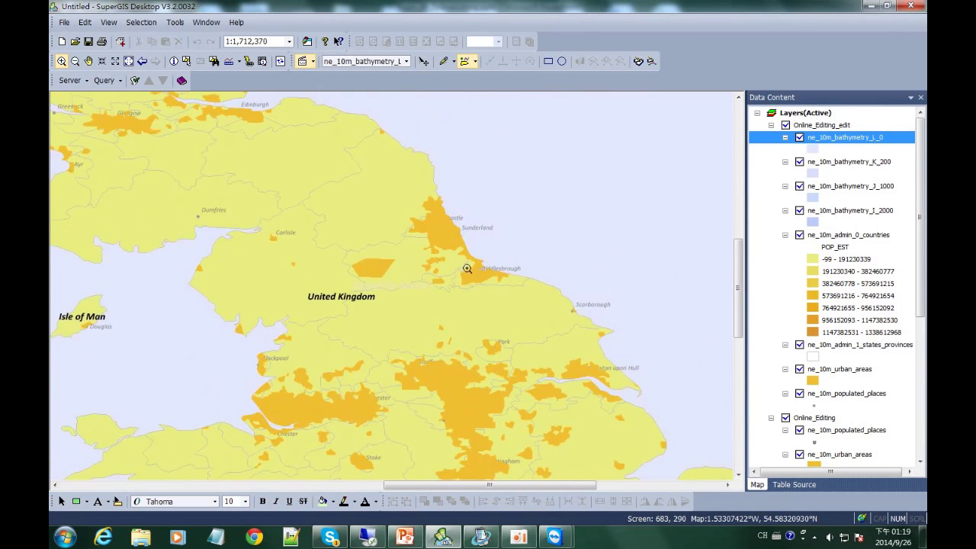
scroll(403, 281, "down", 1)
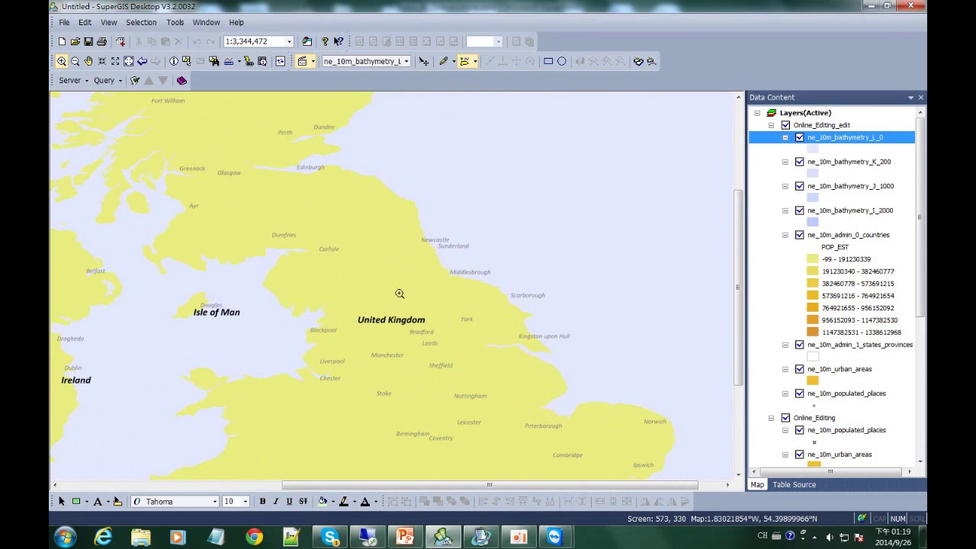
left_click(129, 61)
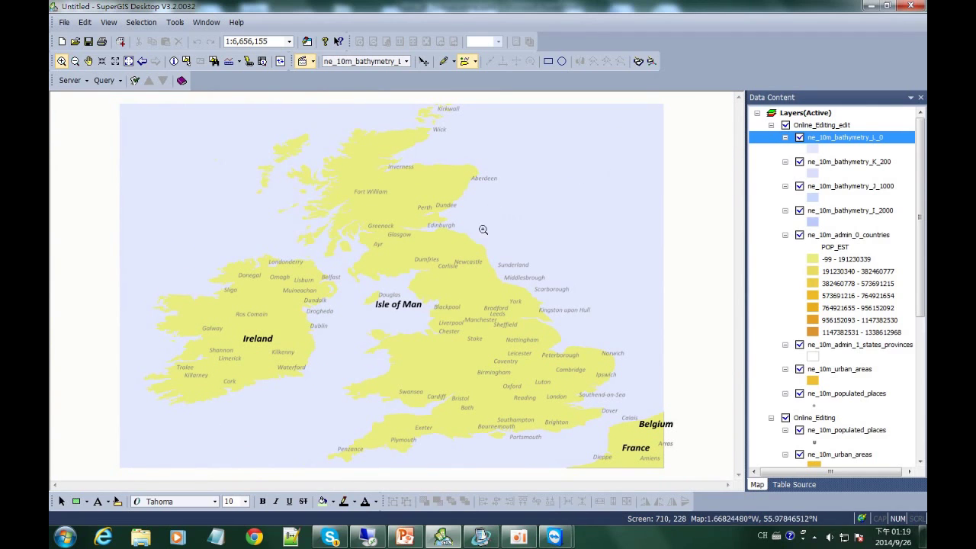
left_click(405, 61)
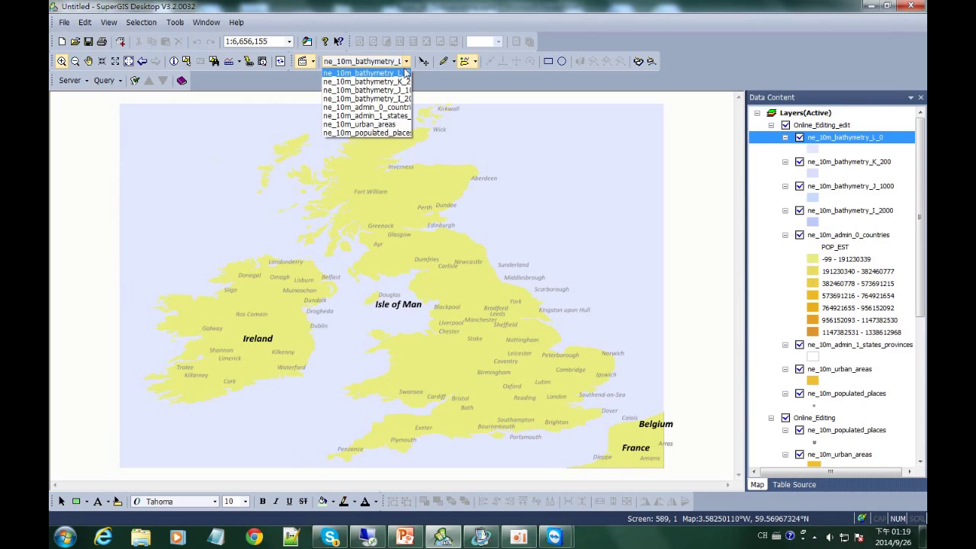
left_click(405, 125)
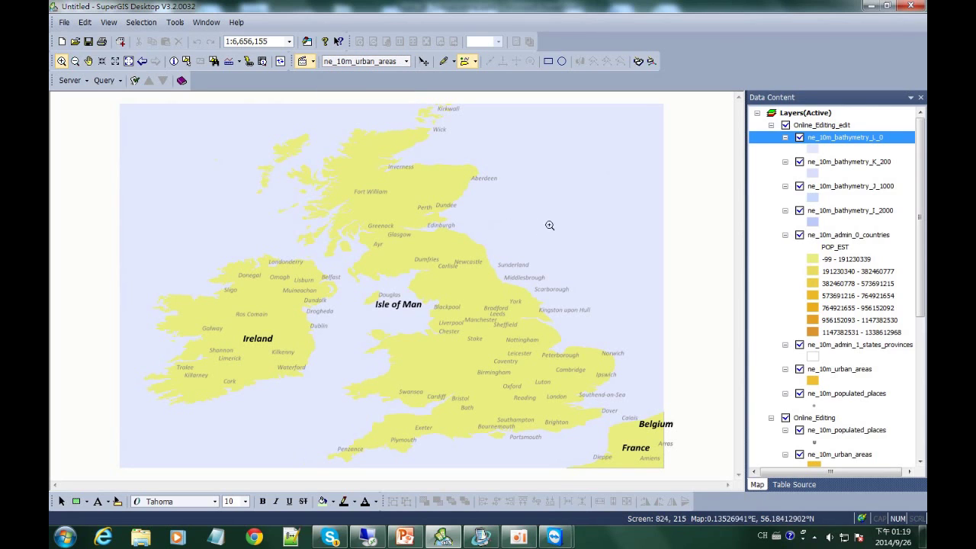
Sketch a four-corner polygon in the North Sea east of Sunderland
left_click(444, 63)
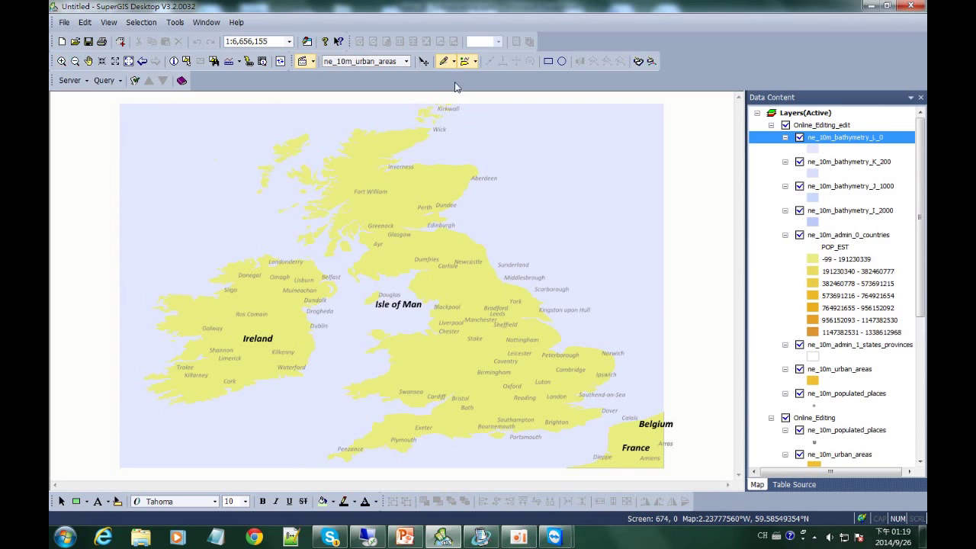
left_click(511, 216)
left_click(525, 246)
left_click(549, 227)
double_click(545, 209)
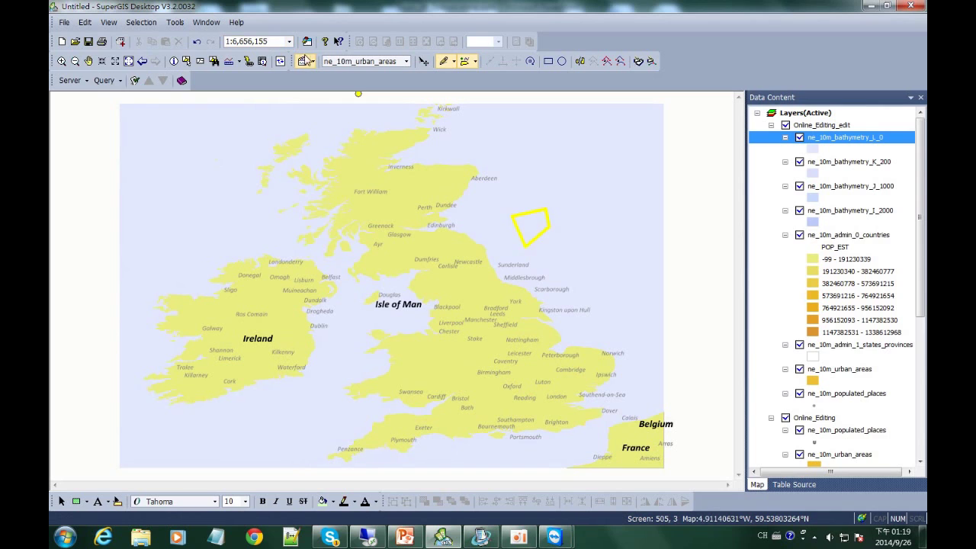
Save the edits and stop the editing session
left_click(313, 62)
left_click(329, 107)
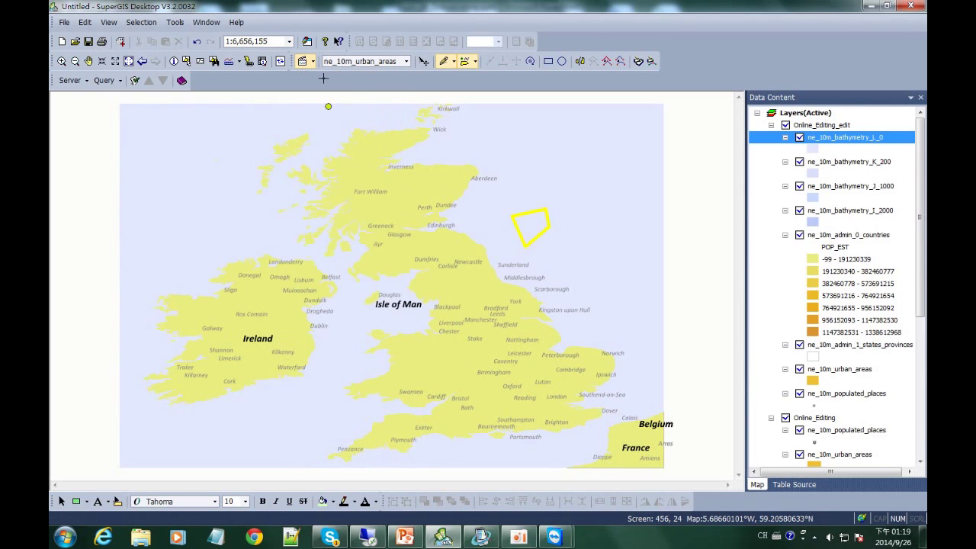
left_click(313, 62)
left_click(322, 90)
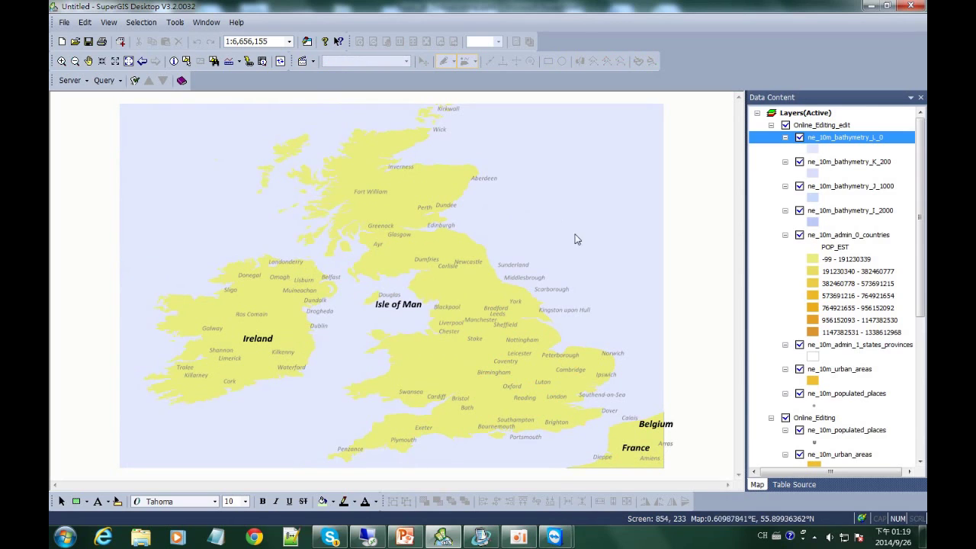
Move ne_10m_urban_areas to the top of Online_Editing_edit and start editing again
left_click_drag(829, 371, 869, 137)
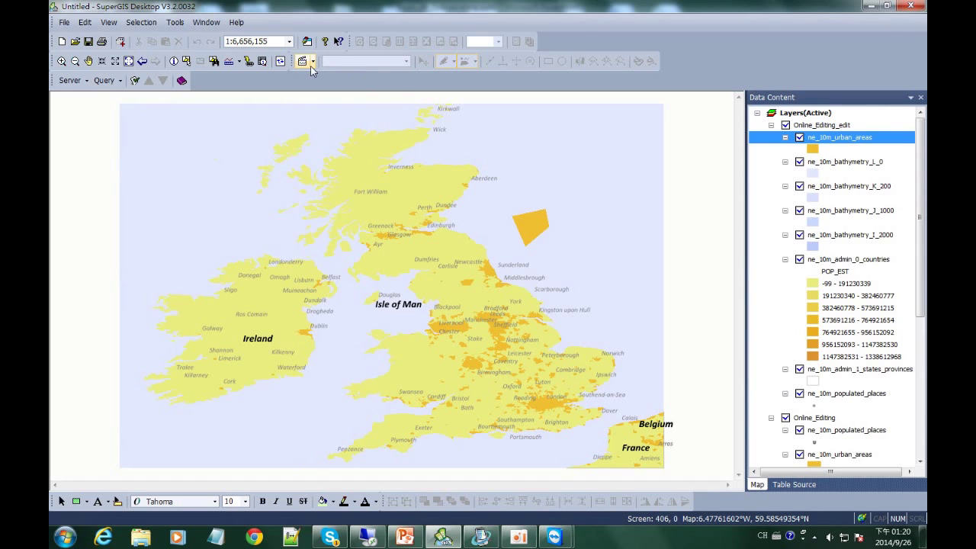
left_click(312, 63)
left_click(324, 76)
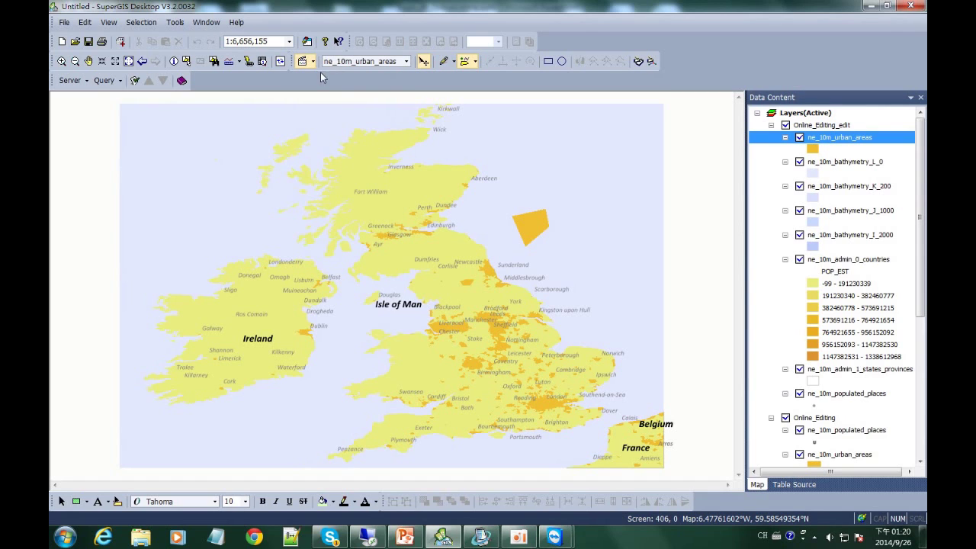
Sketch a second, diamond-shaped polygon beside the first one in the North Sea
left_click(443, 61)
left_click(556, 232)
left_click(538, 251)
left_click(559, 270)
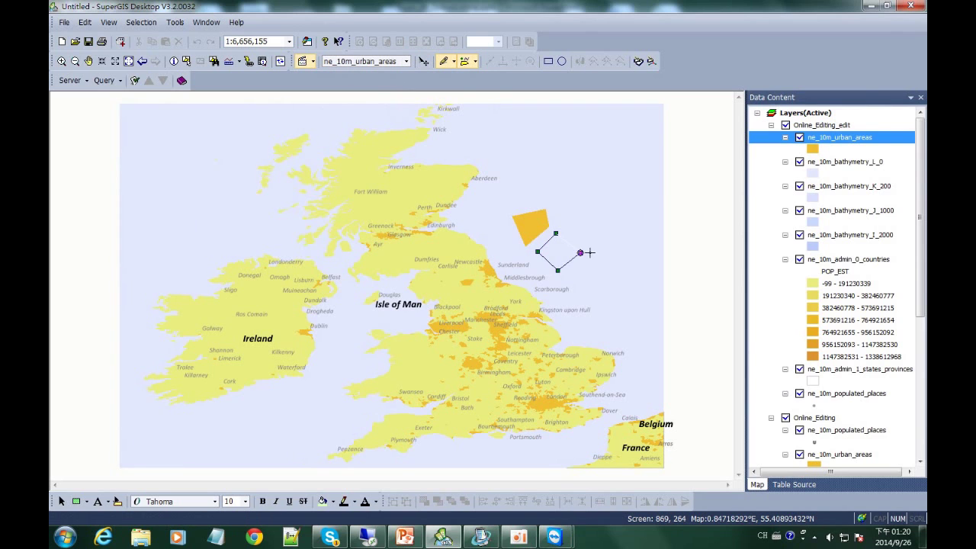
double_click(580, 254)
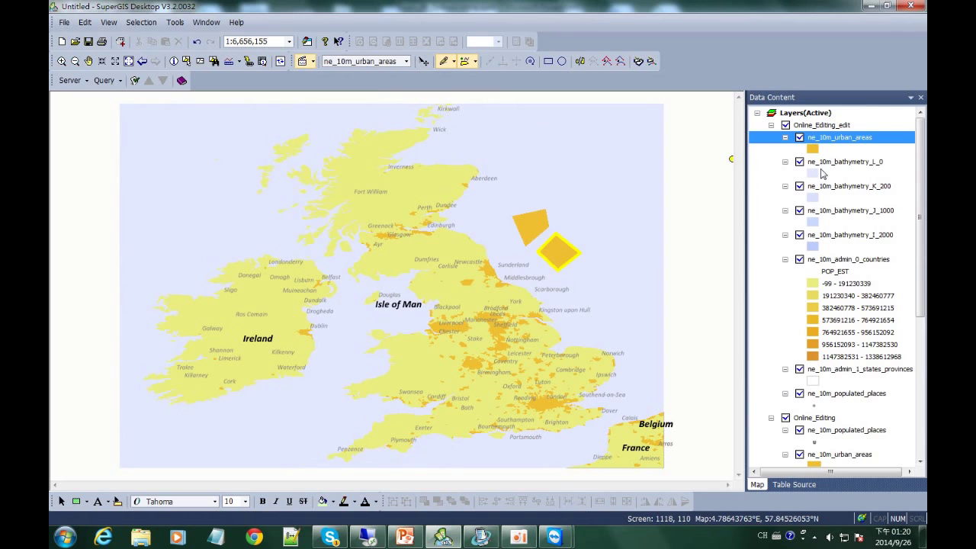
In the ne_10m_urban_areas attribute table, set the last two area_sqkm values to 4 and 5
right_click(843, 148)
left_click(832, 178)
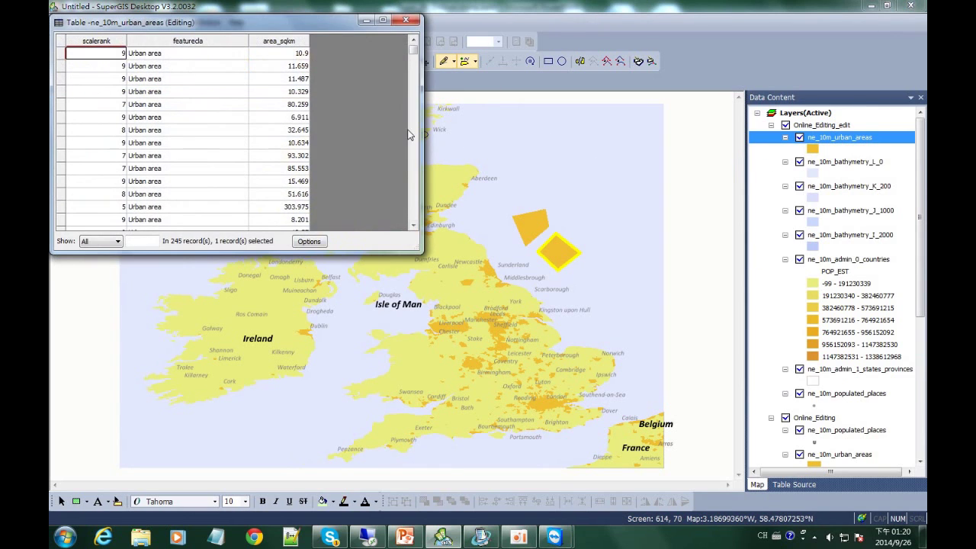
left_click_drag(416, 51, 414, 218)
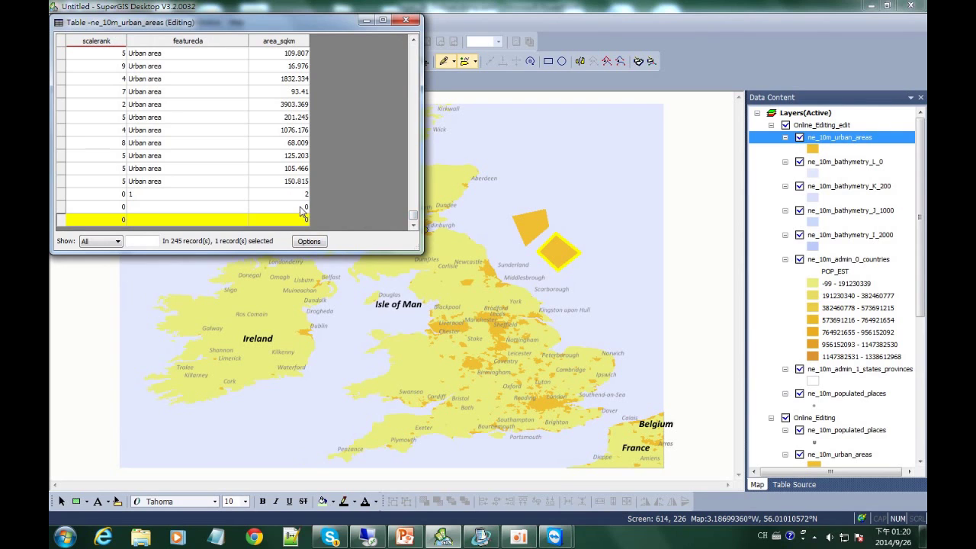
left_click(303, 208)
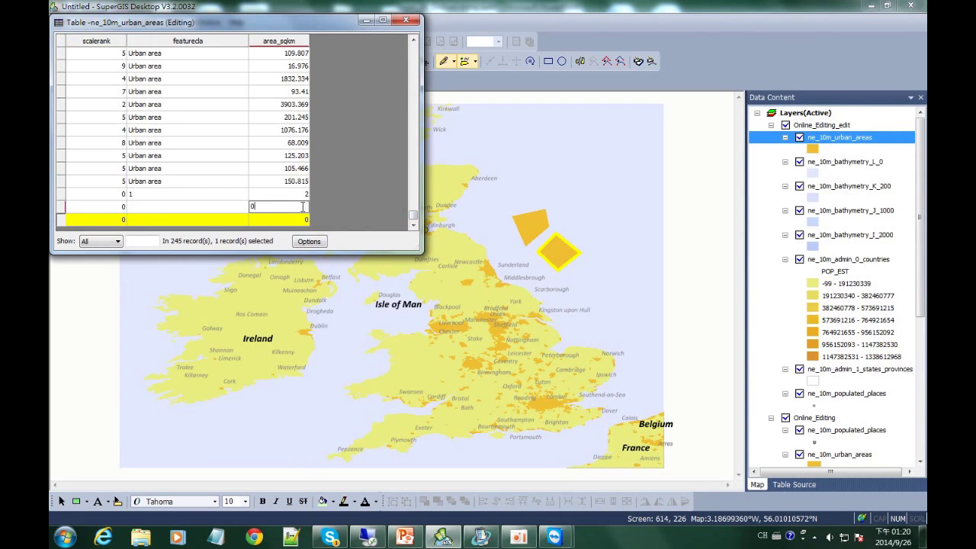
type("4")
left_click(306, 221)
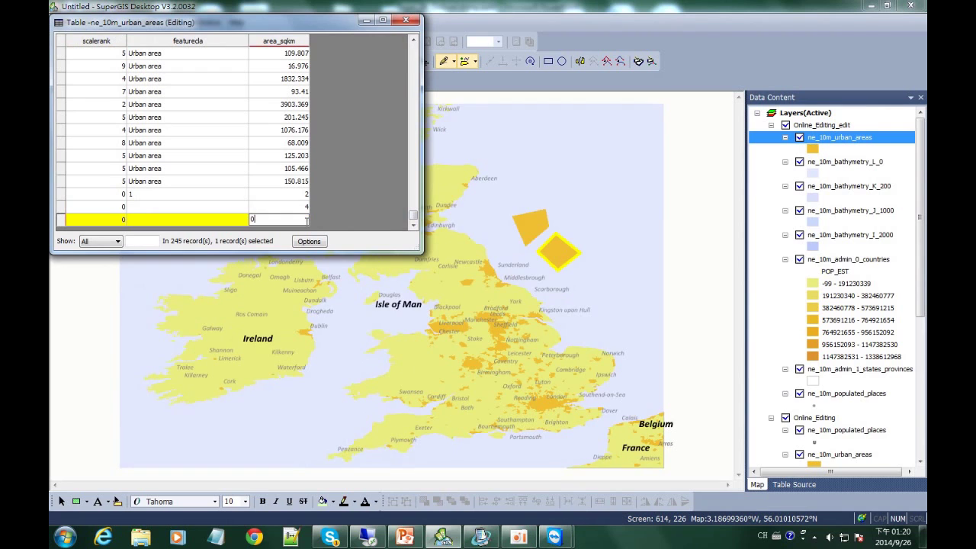
type("5")
key("Return")
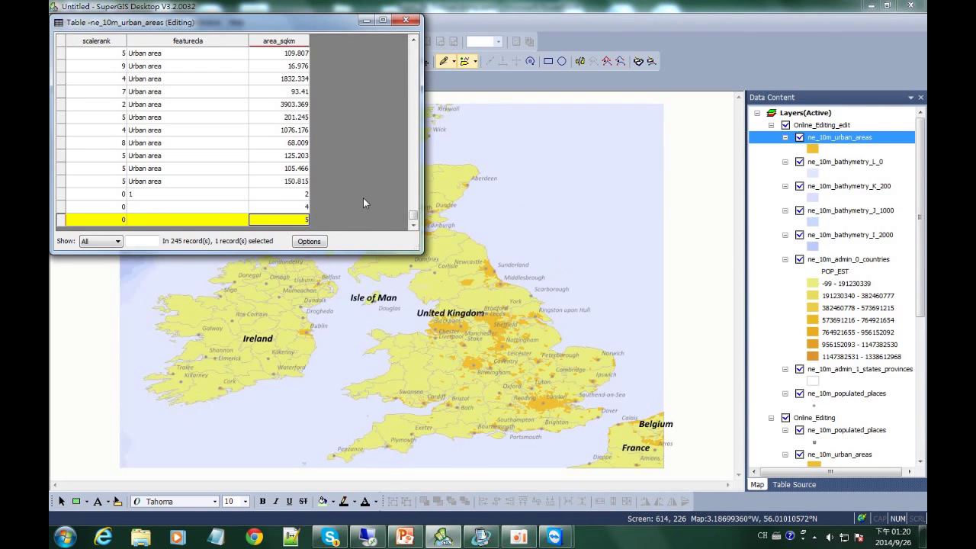
left_click(405, 21)
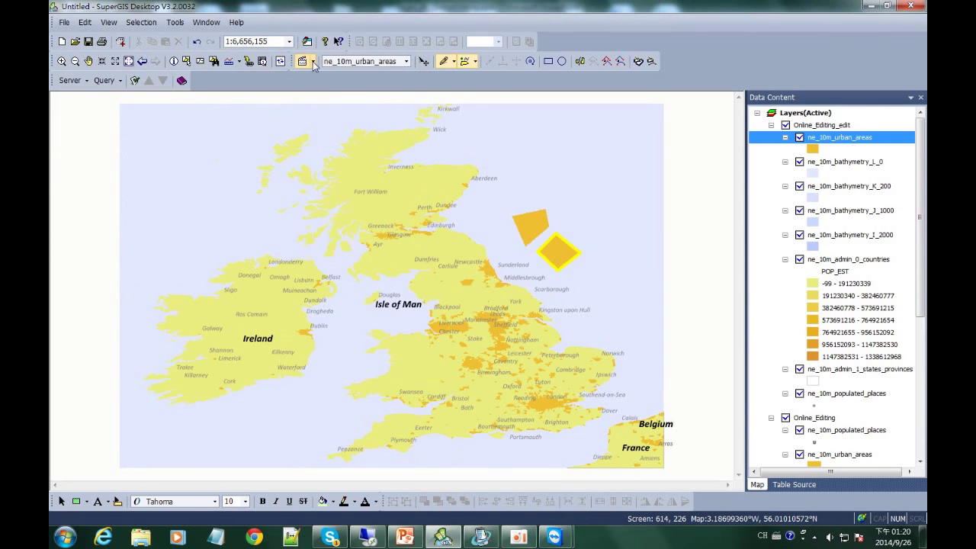
Save the two new polygons and their attributes, then stop editing
left_click(307, 61)
left_click(320, 107)
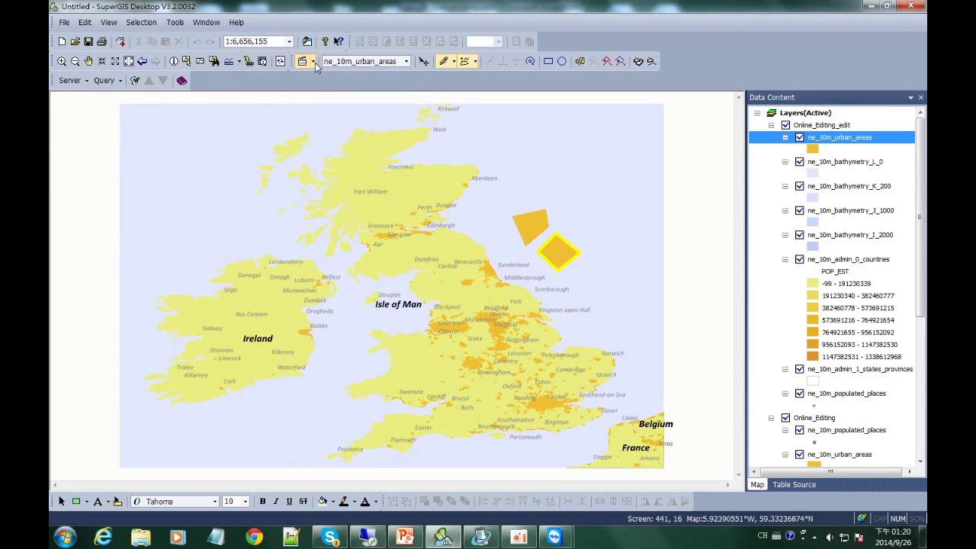
left_click(313, 61)
left_click(325, 90)
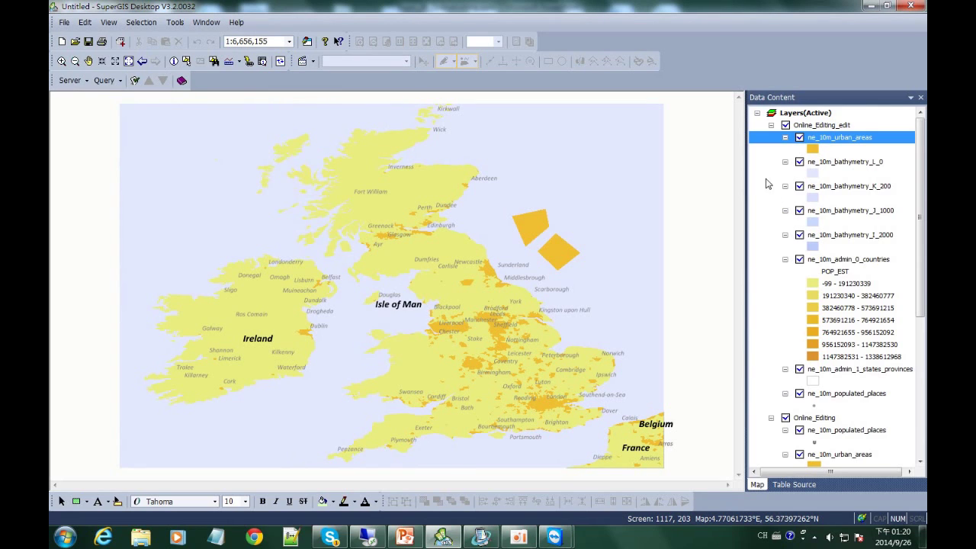
Synchronize the local edits of Online_Editing with SuperGIS Server
left_click(770, 126)
right_click(799, 129)
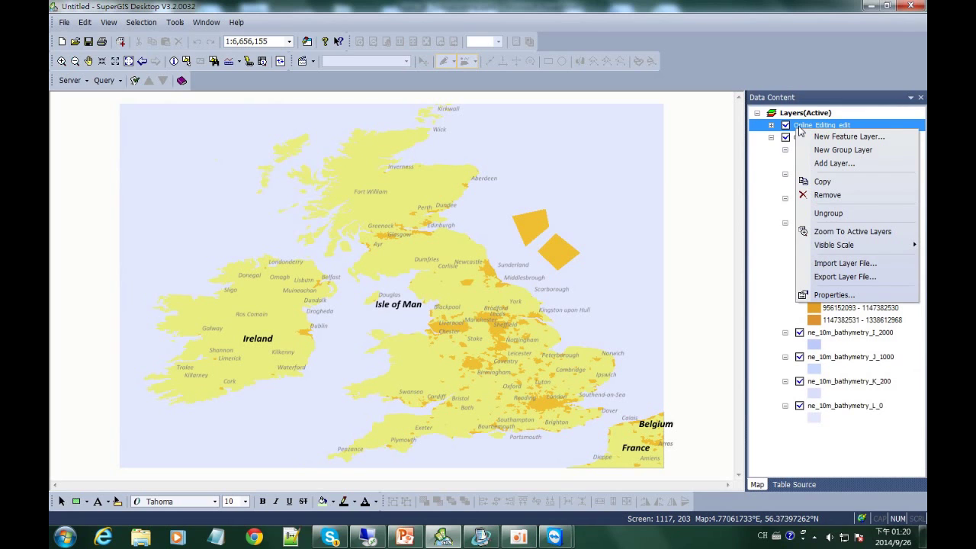
key("Escape")
left_click(811, 138)
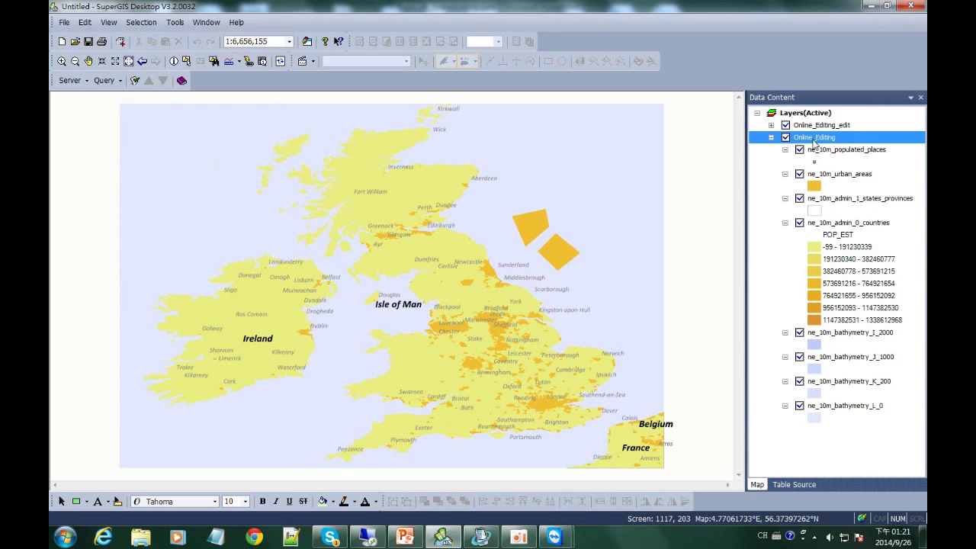
right_click(814, 144)
mouse_move(806, 225)
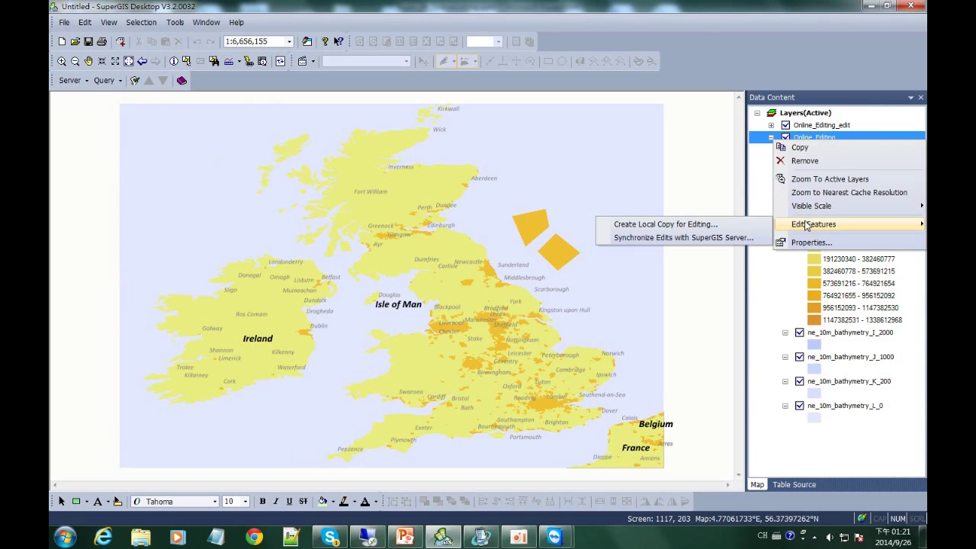
left_click(677, 238)
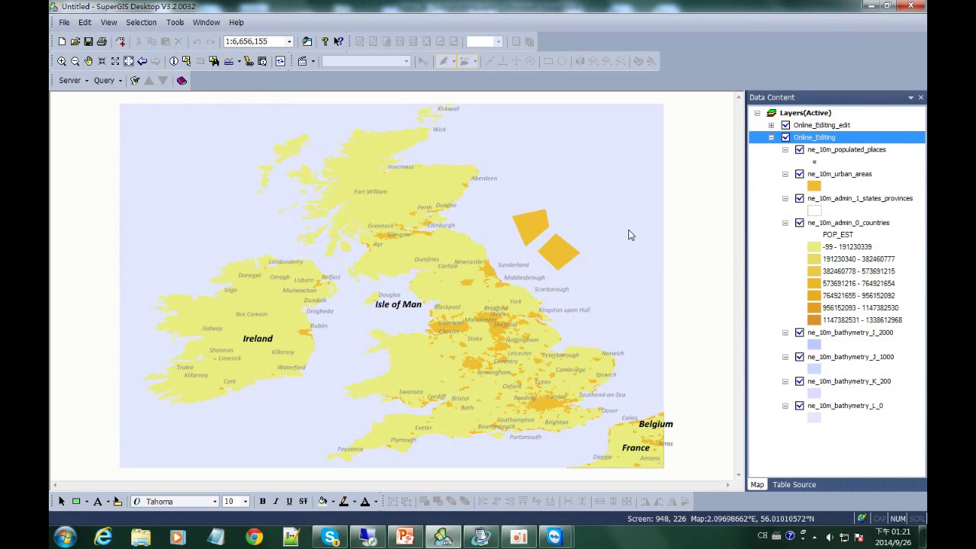
right_click(818, 132)
Remove the local edit copy group and the Online_Editing group from the map
left_click(838, 195)
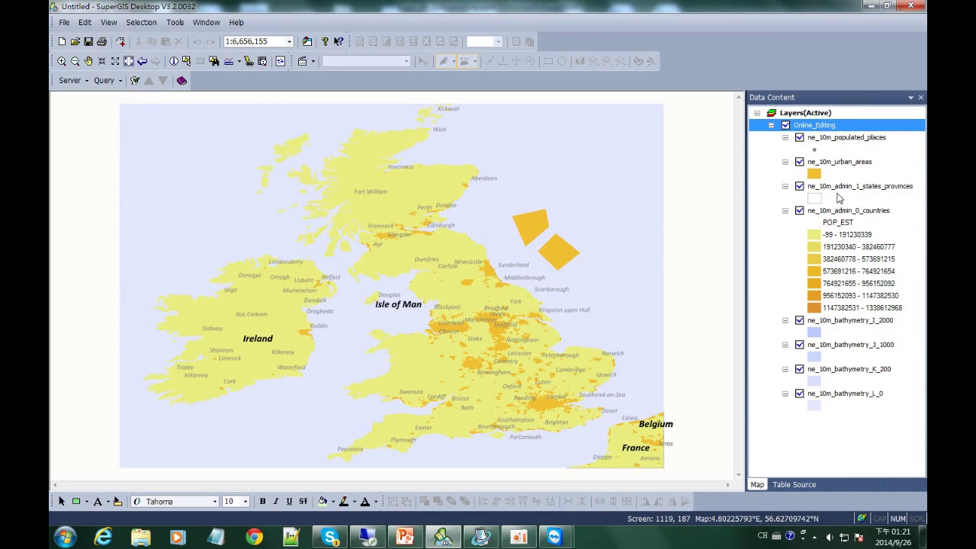
right_click(807, 131)
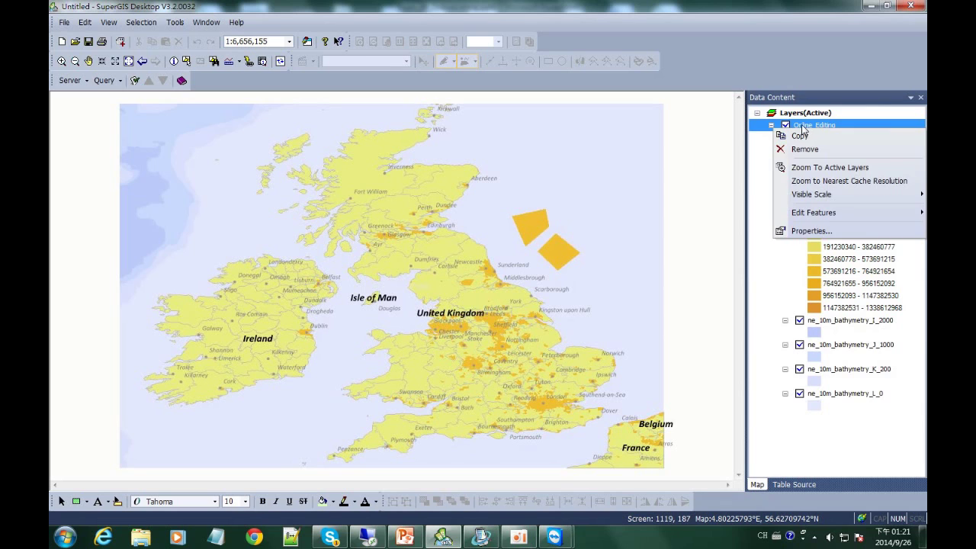
left_click(805, 149)
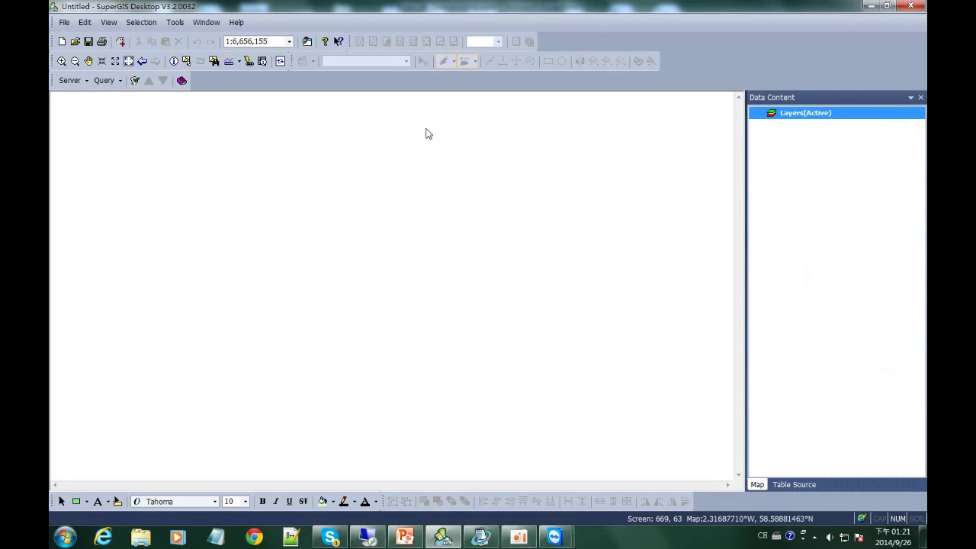
Re-add the Online_Editing service from Server Configuration to the map
left_click(71, 81)
left_click(87, 97)
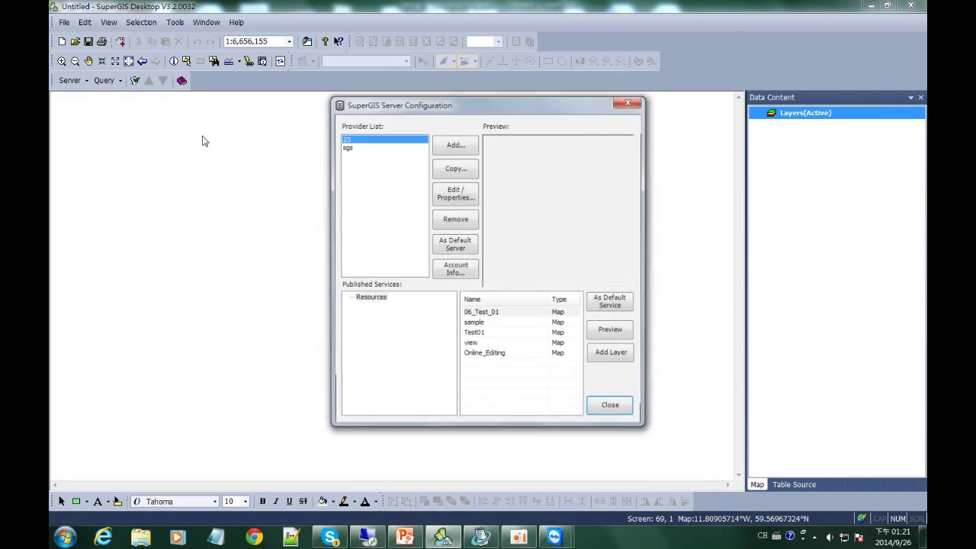
left_click(505, 356)
left_click(612, 355)
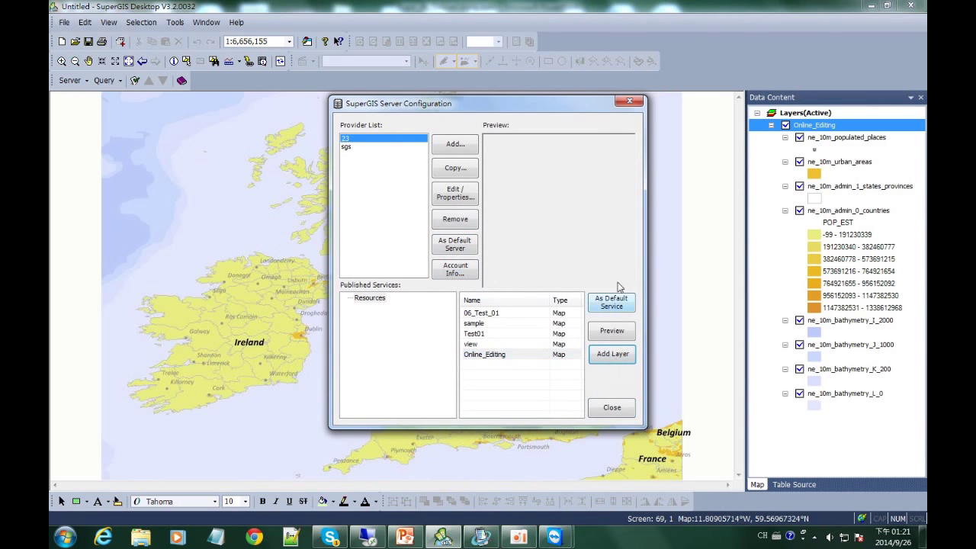
left_click(630, 102)
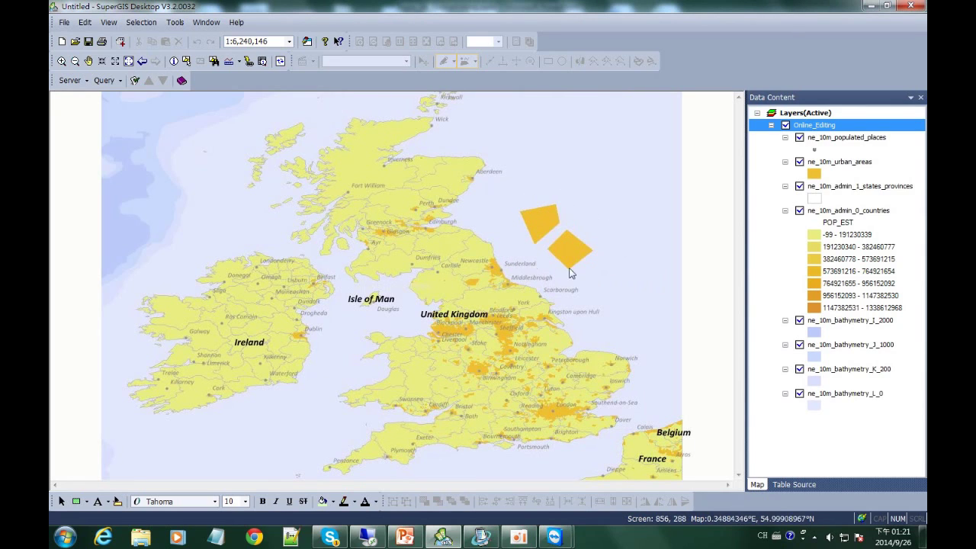
Zoom in on the two new North Sea polygons, then present slide 34 in PowerPoint
left_click(61, 61)
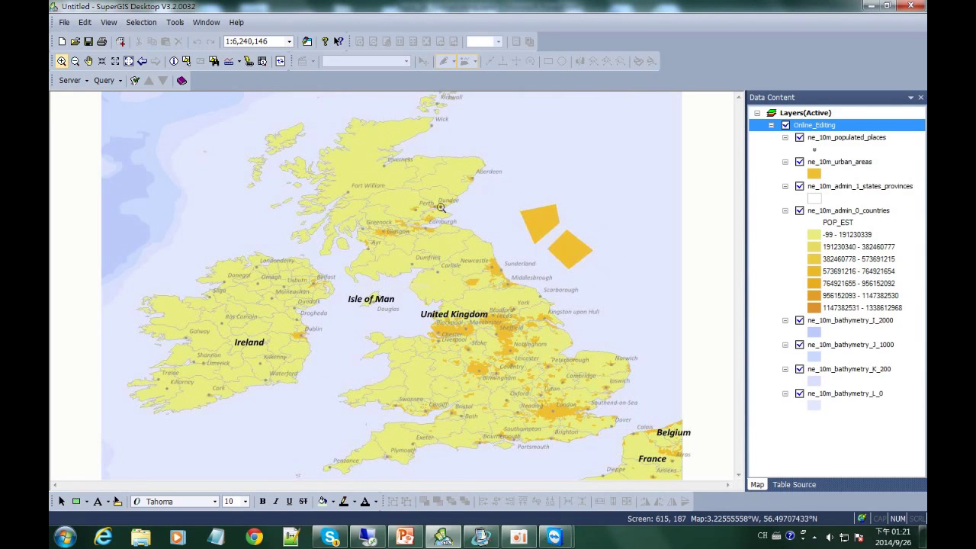
left_click_drag(492, 181, 619, 307)
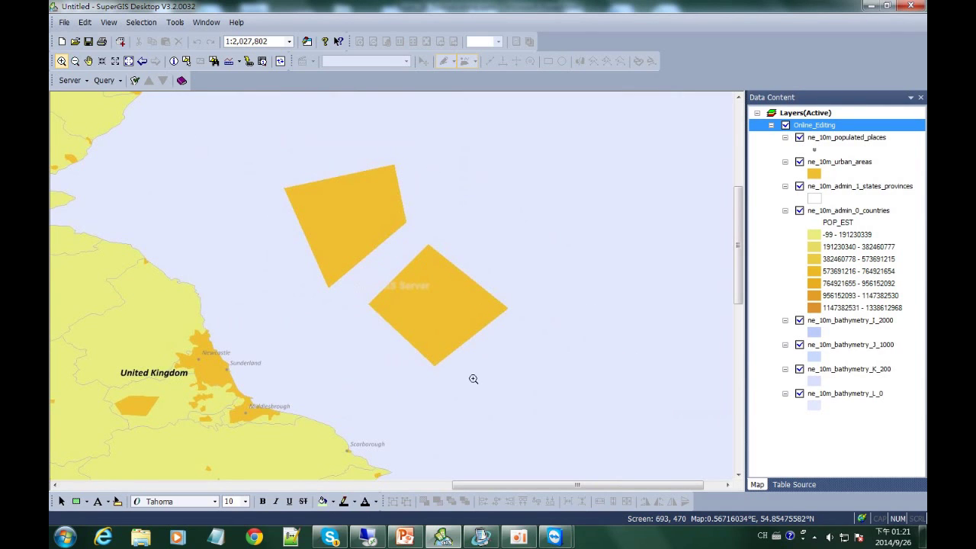
left_click(405, 538)
key("shift+F5")
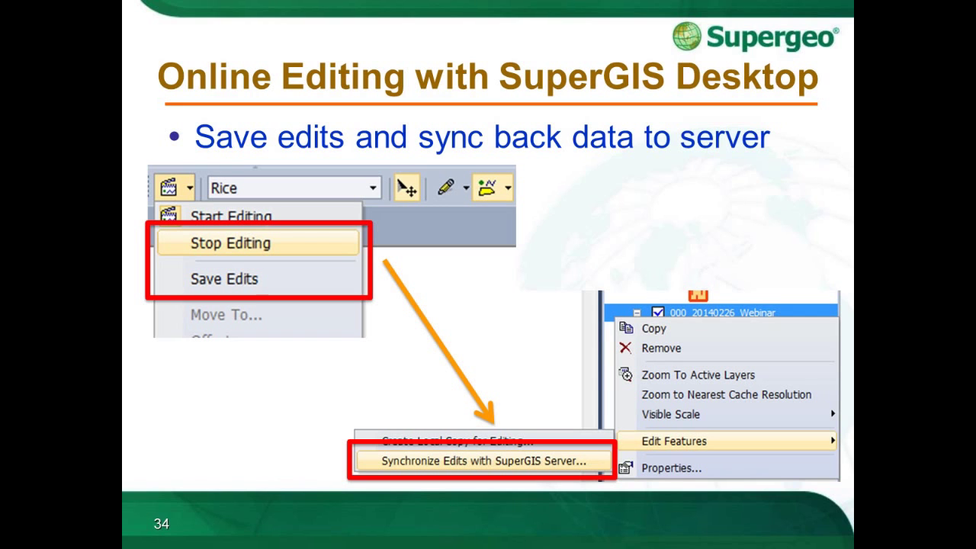